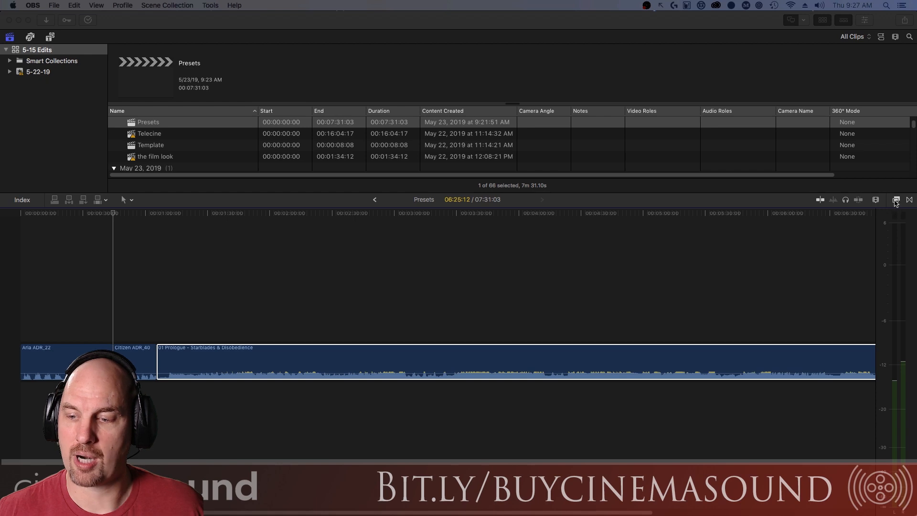
Show the Cinema Sound Expanders presets and play the unprocessed dialogue from the timeline start.
{"action": "left_click", "coordinate": [896, 200]}
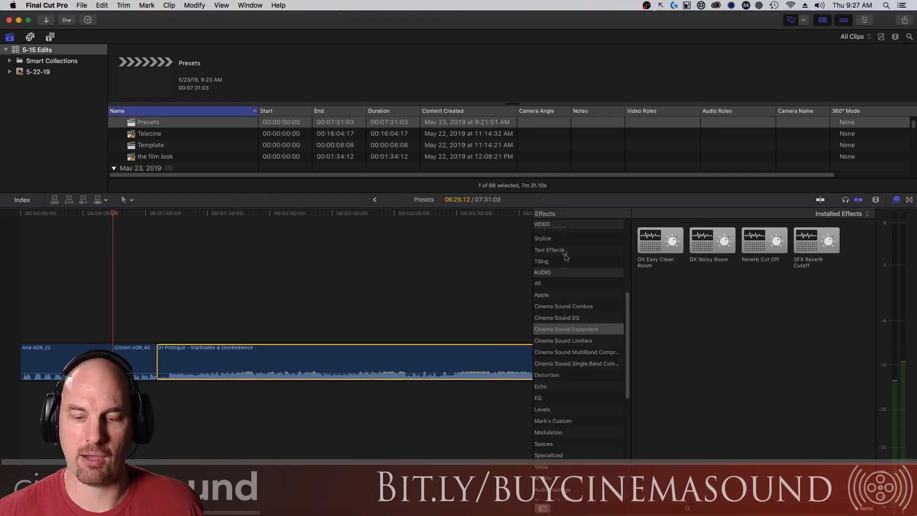
{"action": "scroll", "coordinate": [623, 241], "scroll_direction": "up", "scroll_amount": 5}
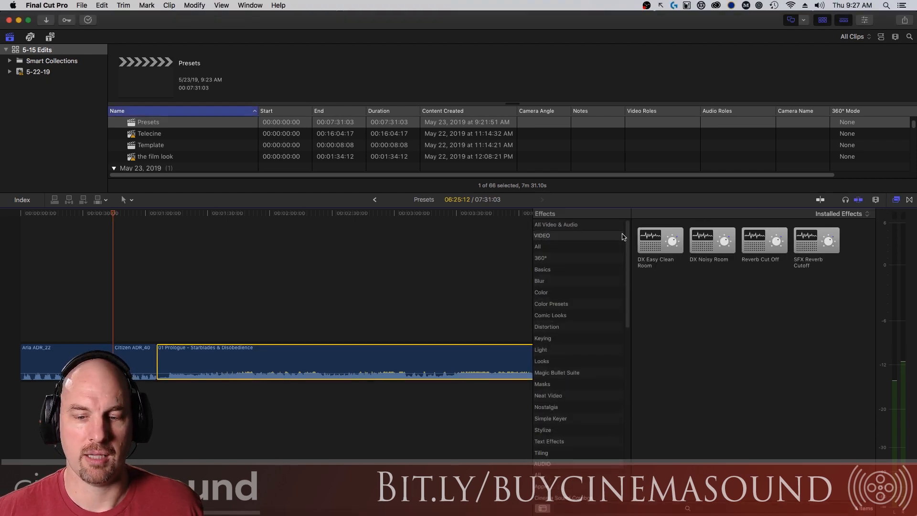
{"action": "scroll", "coordinate": [620, 286], "scroll_direction": "down", "scroll_amount": 8}
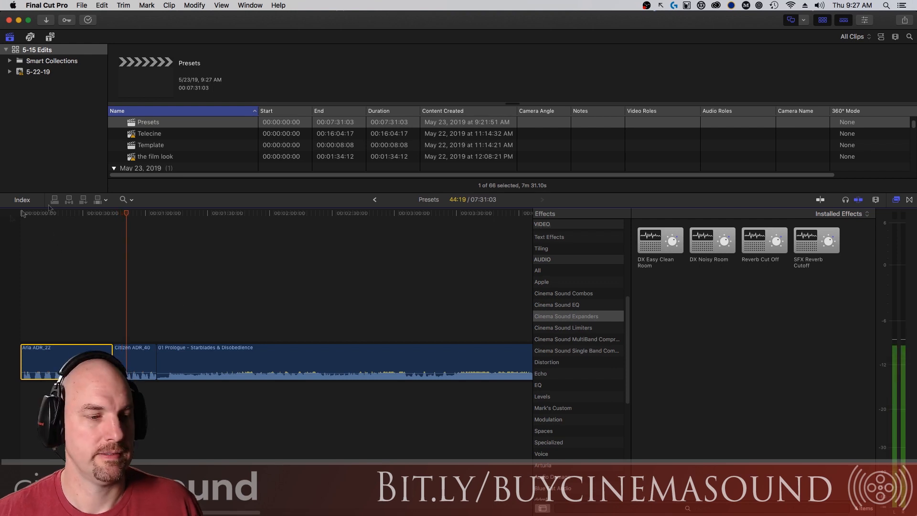
{"action": "key", "text": "Home"}
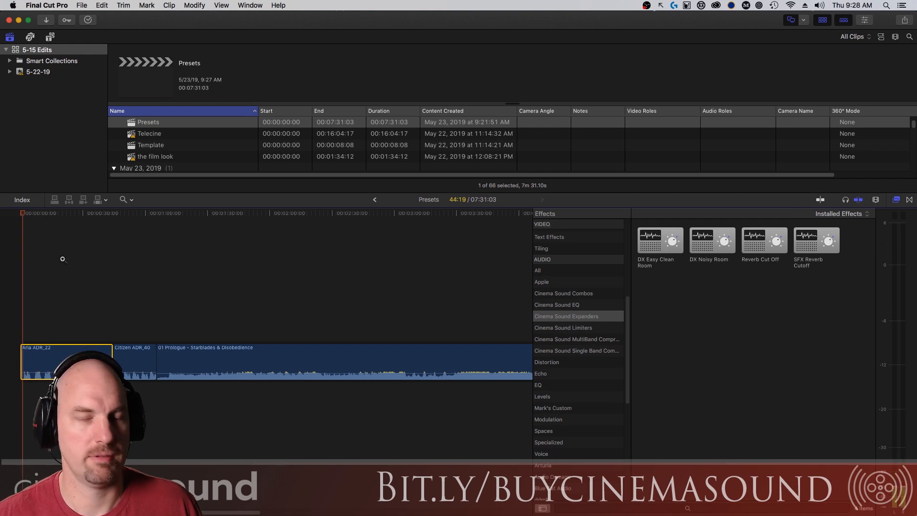
{"action": "key", "text": "space"}
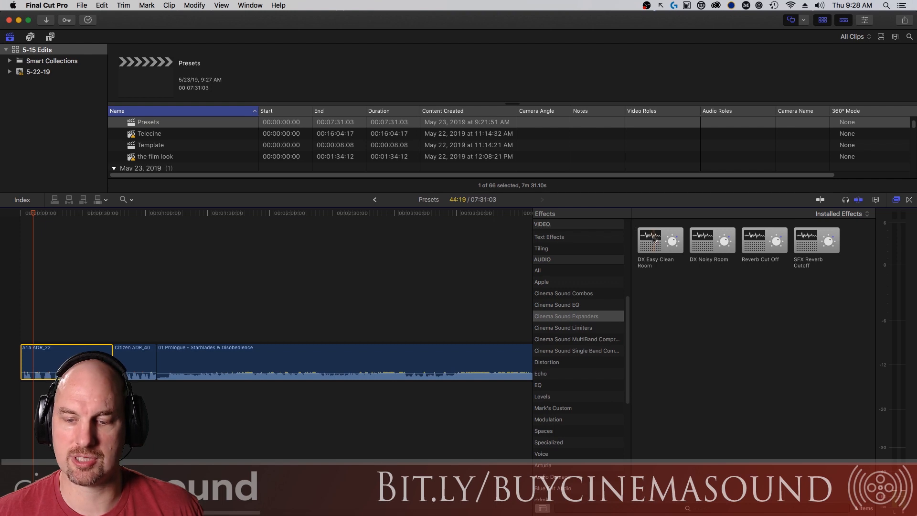
Apply DX Easy Clean Room to Aria ADR_22 and view its Expander settings in the Inspector.
{"action": "left_click_drag", "start_coordinate": [658, 249], "coordinate": [42, 363]}
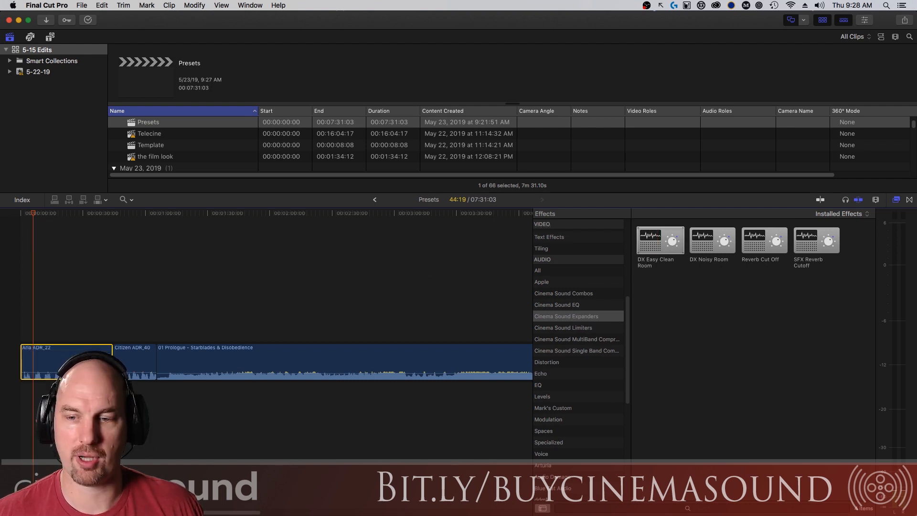
{"action": "key", "text": "super+4"}
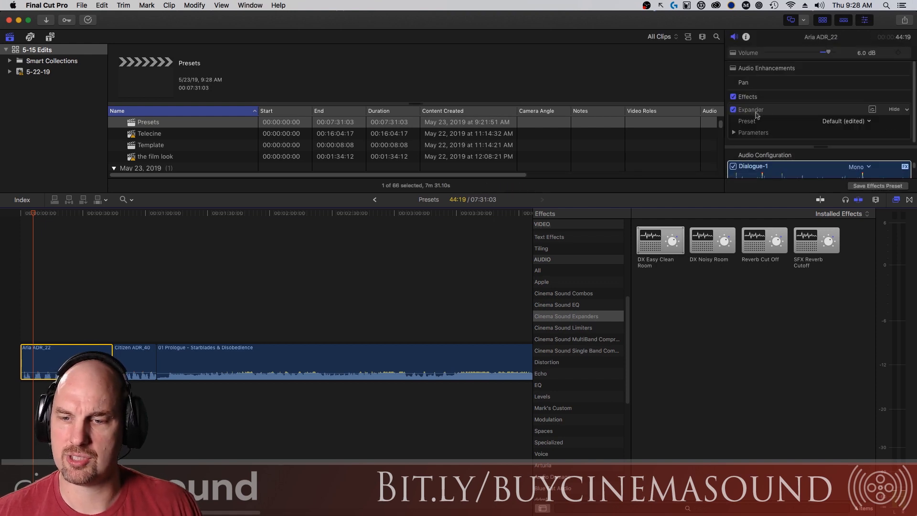
{"action": "left_click", "coordinate": [872, 109]}
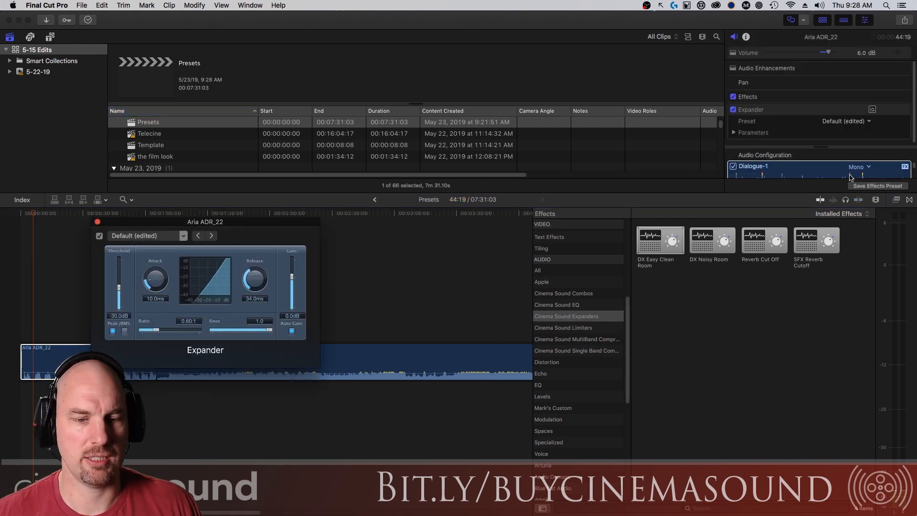
{"action": "left_click", "coordinate": [96, 221]}
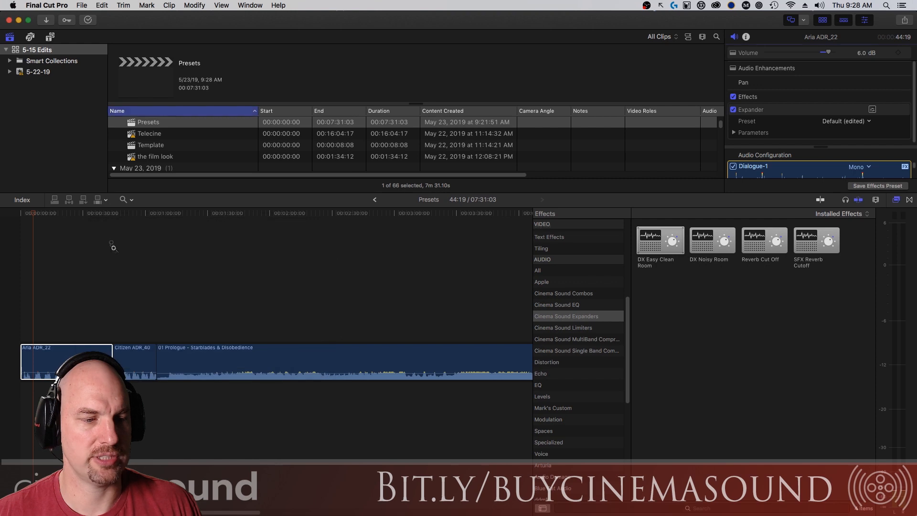
Play Aria ADR_22 with the Expander from the start, then undo the effect.
{"action": "left_click", "coordinate": [52, 352]}
{"action": "key", "text": "Home"}
{"action": "key", "text": "a"}
{"action": "key", "text": "space"}
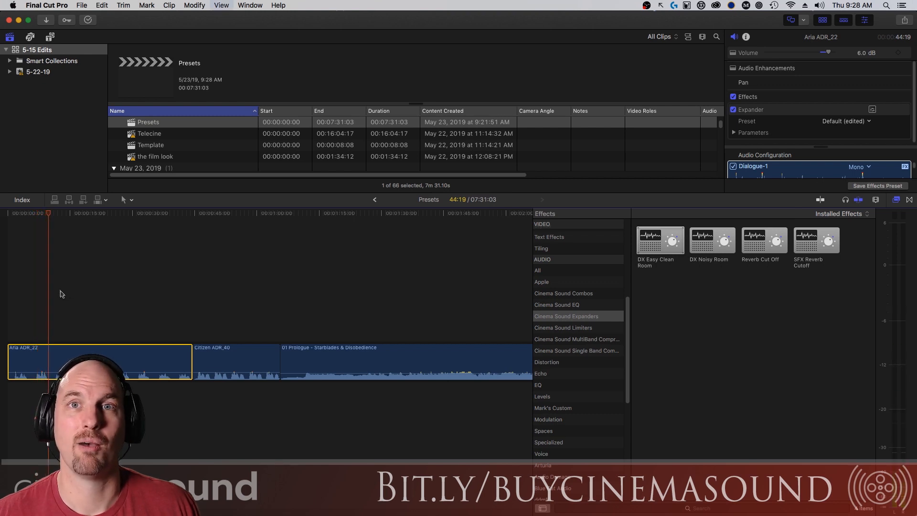
{"action": "key", "text": "Home"}
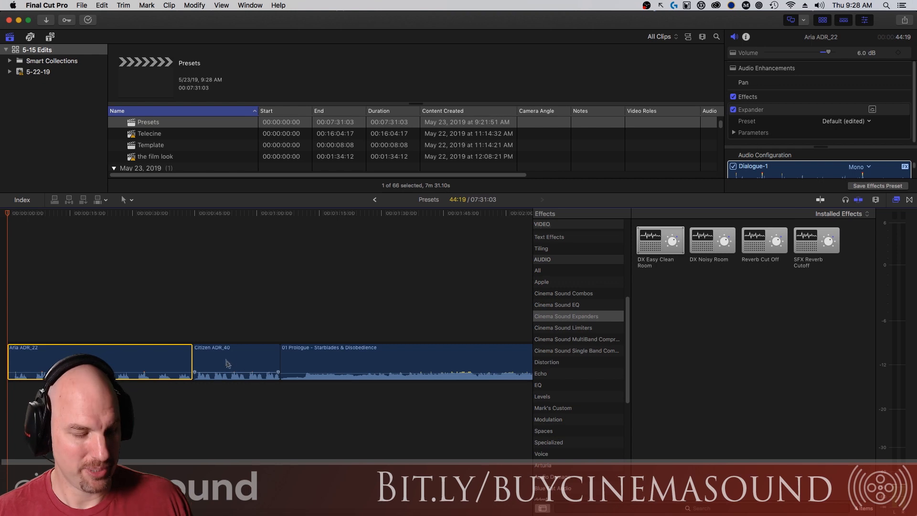
{"action": "key", "text": "alt+super+x"}
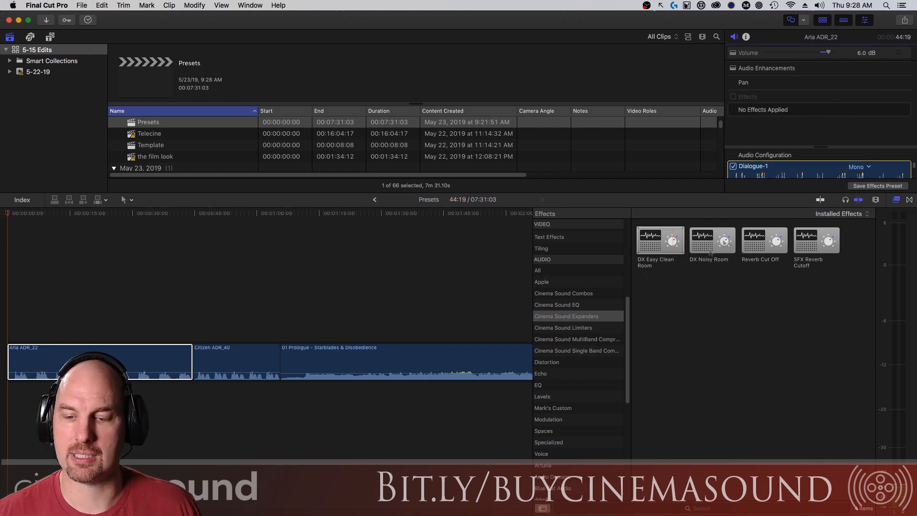
Apply the Cinema Sound EQ preset DX Female Boost to Aria ADR_22, revealing its Channel EQ.
{"action": "left_click", "coordinate": [578, 306]}
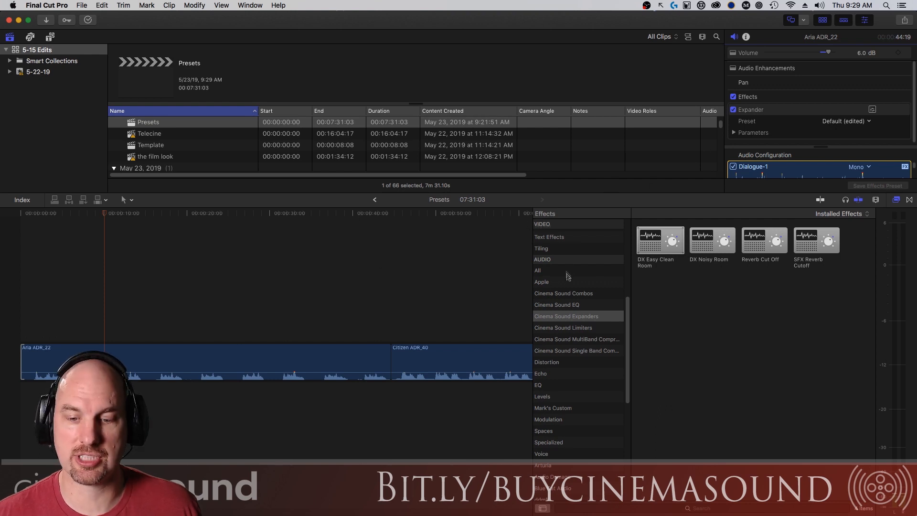
{"action": "left_click", "coordinate": [579, 306]}
{"action": "left_click_drag", "start_coordinate": [655, 247], "coordinate": [167, 353]}
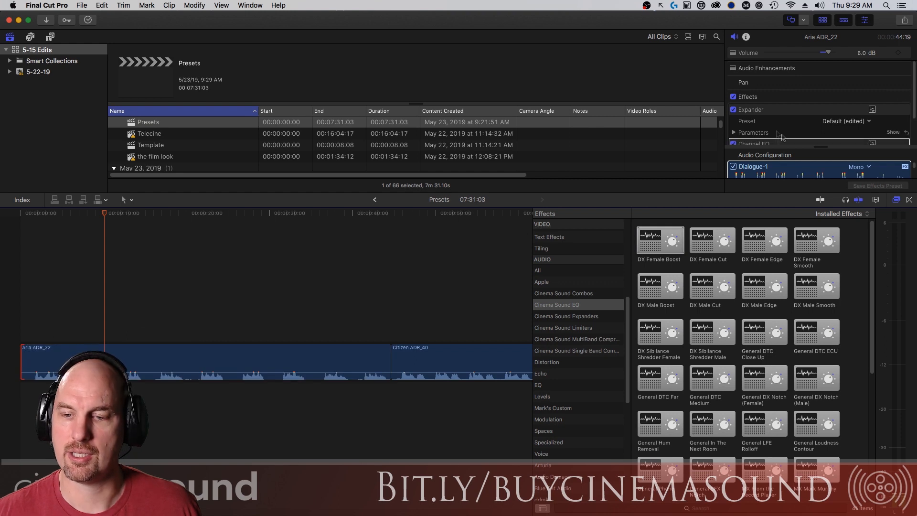
{"action": "left_click_drag", "start_coordinate": [820, 146], "coordinate": [820, 164]}
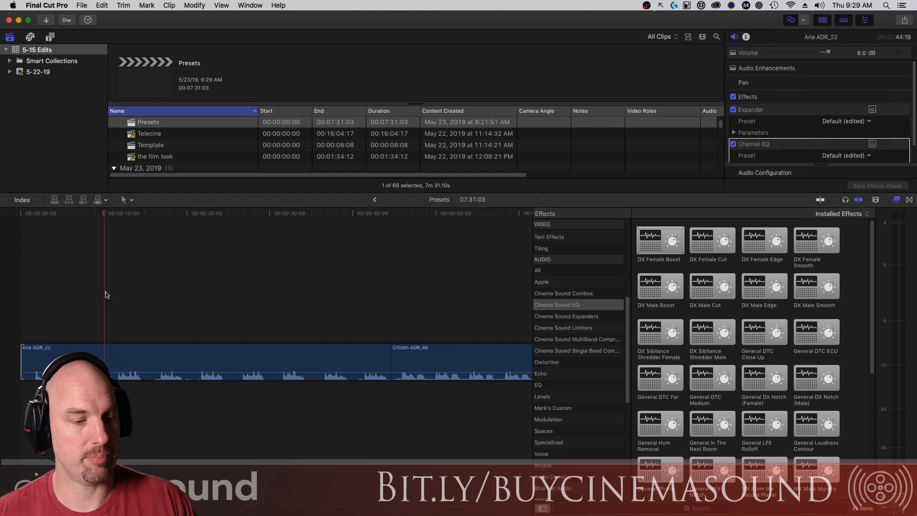
Trim the start of Aria ADR_22 and play it from the timeline start.
{"action": "key", "text": "Home"}
{"action": "left_click_drag", "start_coordinate": [22, 359], "coordinate": [32, 359]}
{"action": "key", "text": "Home"}
{"action": "key", "text": "space"}
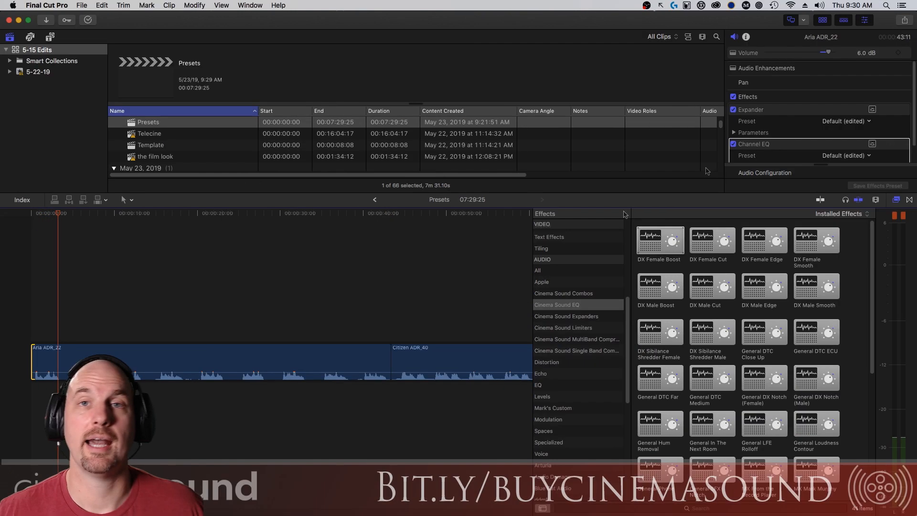
Replace the Channel EQ on Aria ADR_22 with DX Female Cut and play it.
{"action": "key", "text": "Delete"}
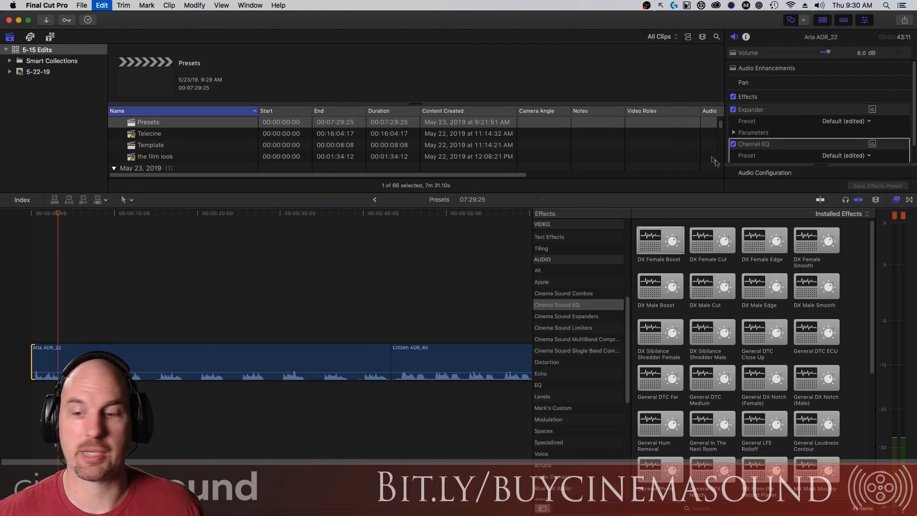
{"action": "left_click_drag", "start_coordinate": [706, 243], "coordinate": [159, 364]}
{"action": "key", "text": "Home"}
{"action": "key", "text": "space"}
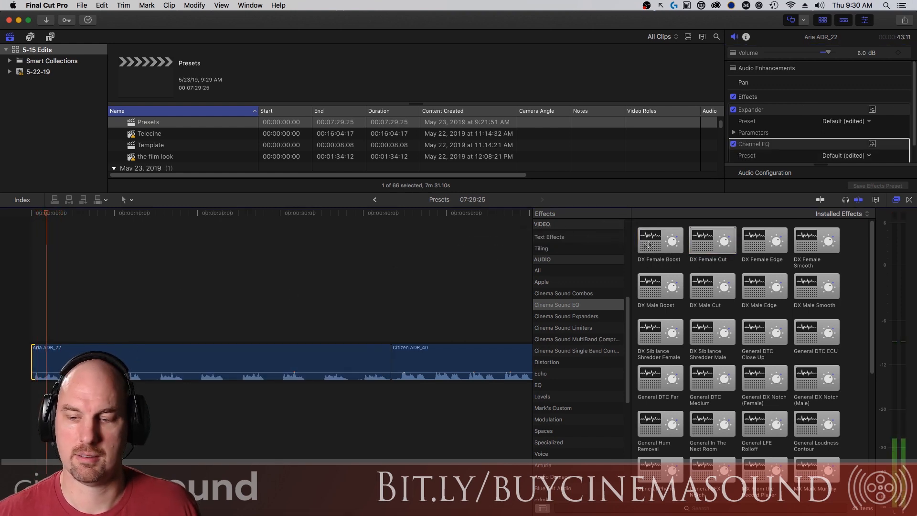
Swap DX Female Cut for DX Female Edge on Aria ADR_22 and audition it.
{"action": "key", "text": "Delete"}
{"action": "left_click_drag", "start_coordinate": [761, 239], "coordinate": [121, 356]}
{"action": "key", "text": "Home"}
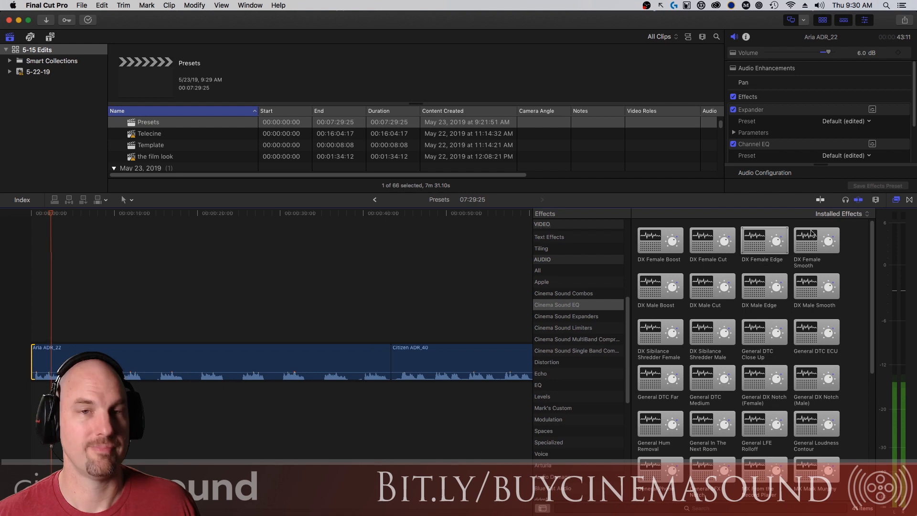
{"action": "key", "text": "space"}
Audition DX Female Smooth on Aria ADR_22, then close its EQ window and delete it.
{"action": "key", "text": "Delete"}
{"action": "left_click_drag", "start_coordinate": [812, 234], "coordinate": [192, 366]}
{"action": "key", "text": "Home"}
{"action": "key", "text": "space"}
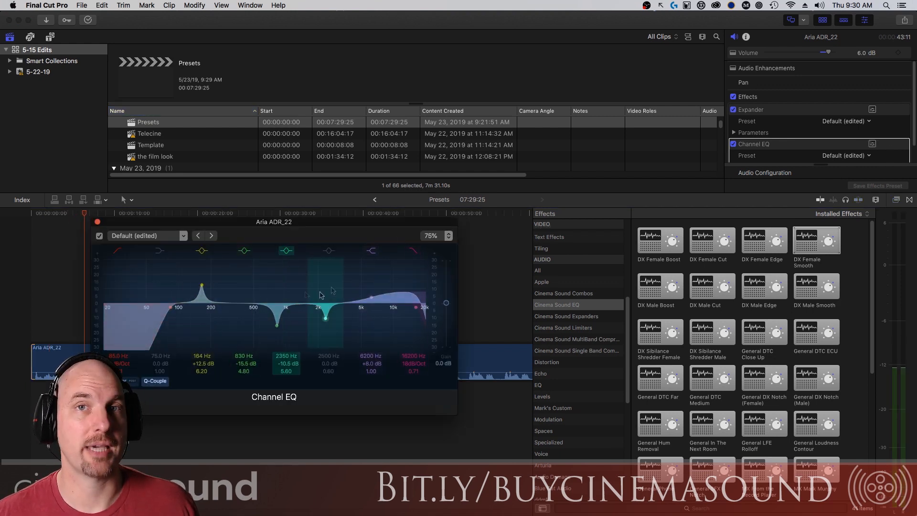
{"action": "left_click", "coordinate": [99, 223]}
{"action": "key", "text": "Delete"}
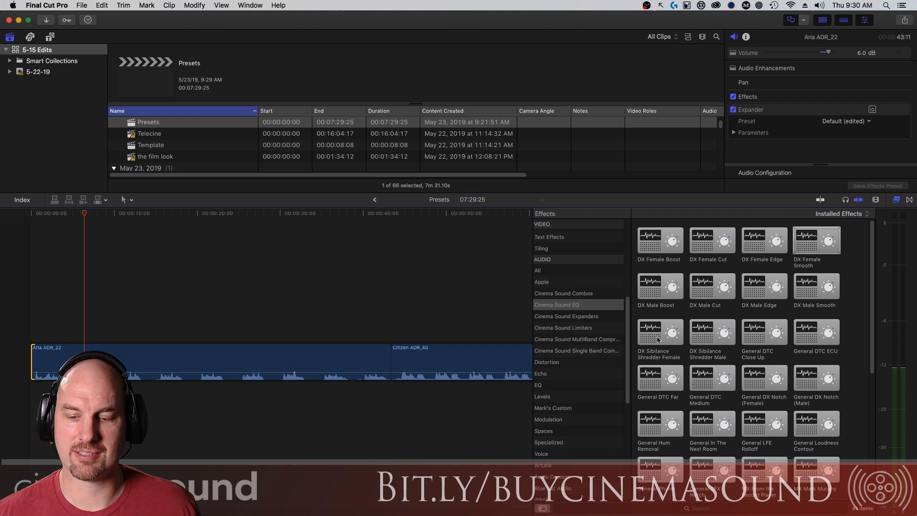
{"action": "left_click_drag", "start_coordinate": [647, 334], "coordinate": [178, 363]}
{"action": "key", "text": "Home"}
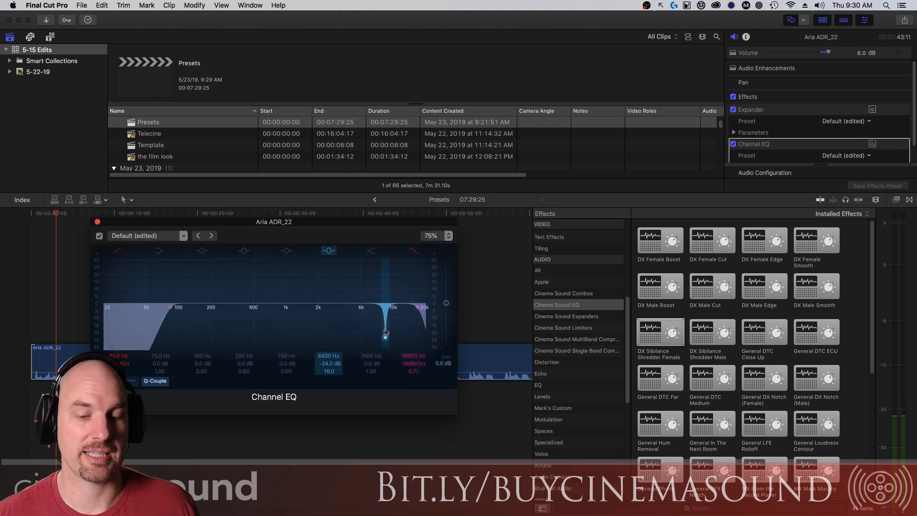
{"action": "left_click", "coordinate": [98, 223]}
{"action": "key", "text": "Delete"}
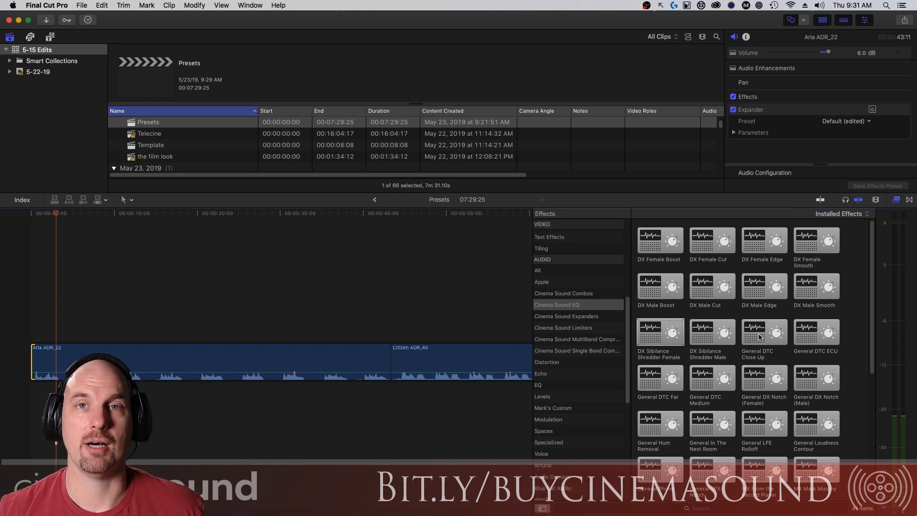
Audition General DTC Close Up and General DTC ECU on Aria ADR_22, undoing ECU.
{"action": "left_click_drag", "start_coordinate": [755, 339], "coordinate": [215, 364]}
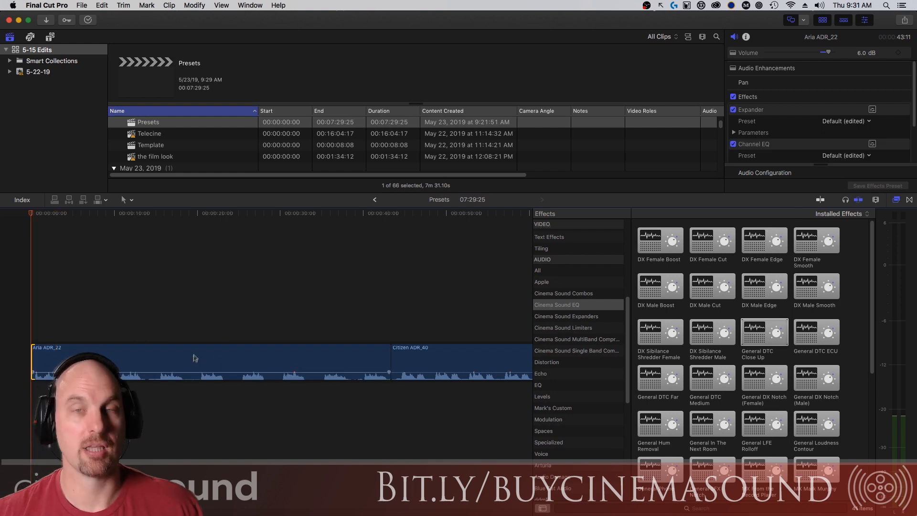
{"action": "key", "text": "space"}
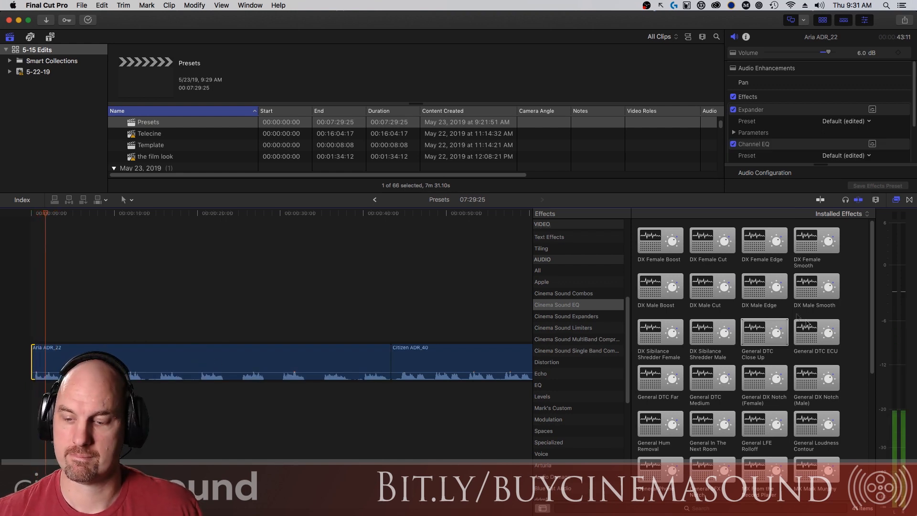
{"action": "key", "text": "space"}
{"action": "left_click_drag", "start_coordinate": [815, 339], "coordinate": [301, 372]}
{"action": "key", "text": "Home"}
{"action": "key", "text": "space"}
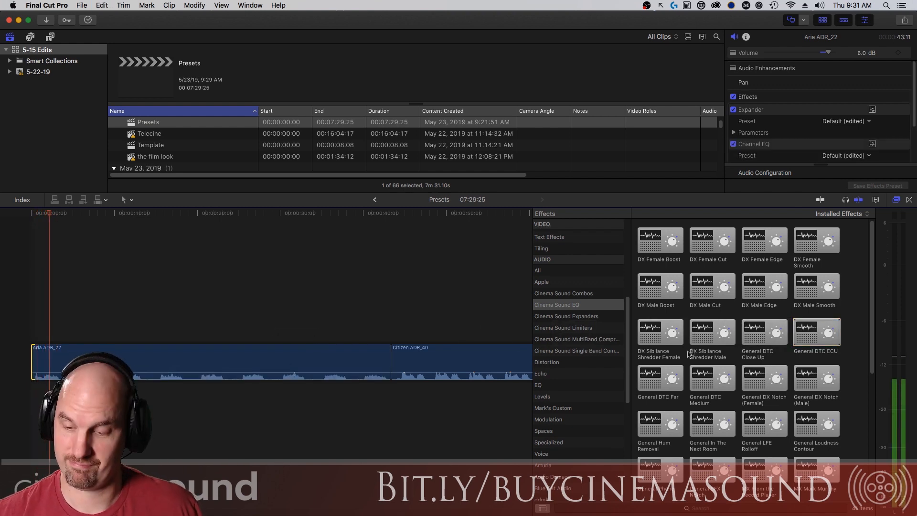
{"action": "key", "text": "super+z"}
Apply General DTC Far, then General DTC Medium to Aria ADR_22 and play it.
{"action": "left_click_drag", "start_coordinate": [659, 384], "coordinate": [255, 359]}
{"action": "key", "text": "Home"}
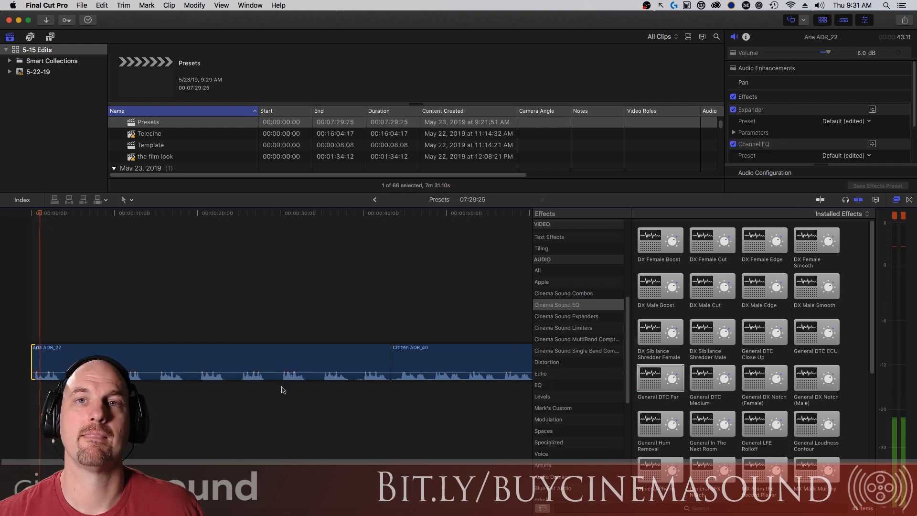
{"action": "left_click_drag", "start_coordinate": [720, 377], "coordinate": [281, 375]}
{"action": "key", "text": "space"}
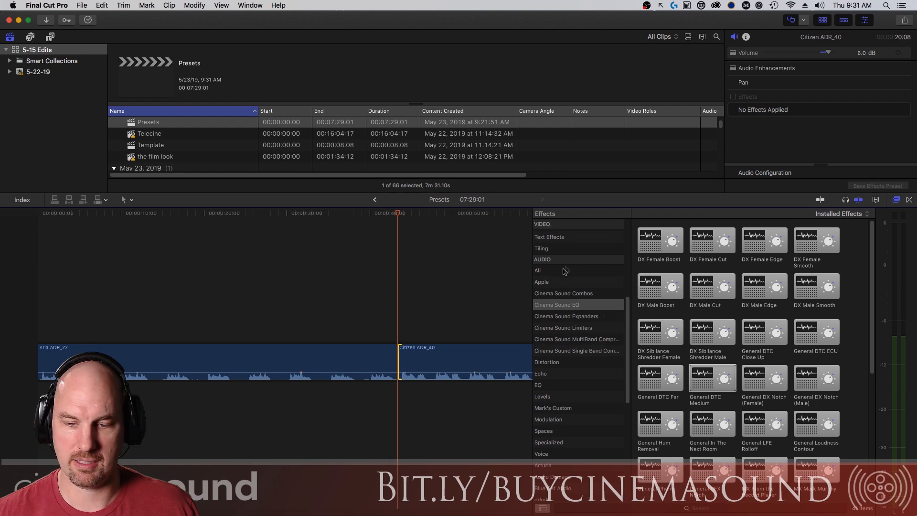
Apply DX Easy Clean Room and DX Male Smooth to Citizen ADR_40 and play it.
{"action": "left_click", "coordinate": [592, 316]}
{"action": "left_click_drag", "start_coordinate": [653, 247], "coordinate": [444, 362]}
{"action": "left_click", "coordinate": [556, 304]}
{"action": "left_click_drag", "start_coordinate": [814, 293], "coordinate": [497, 359]}
{"action": "key", "text": "space"}
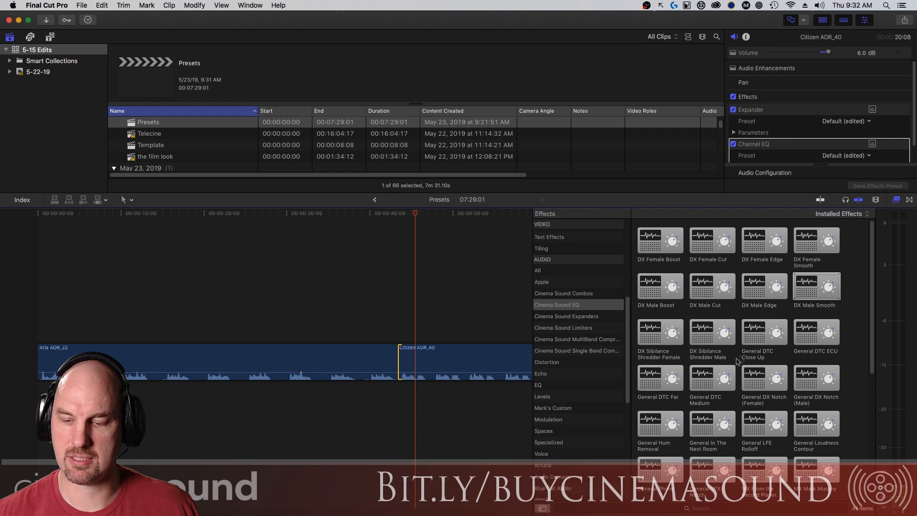
Replay Citizen ADR_40 from its start, then audition General DTC Far and undo it.
{"action": "left_click_drag", "start_coordinate": [770, 338], "coordinate": [468, 363]}
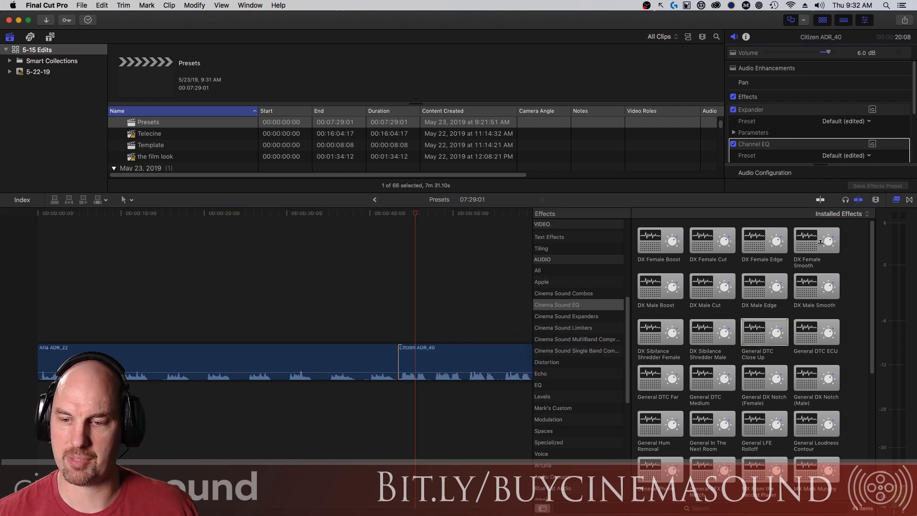
{"action": "left_click_drag", "start_coordinate": [513, 192], "coordinate": [547, 169]}
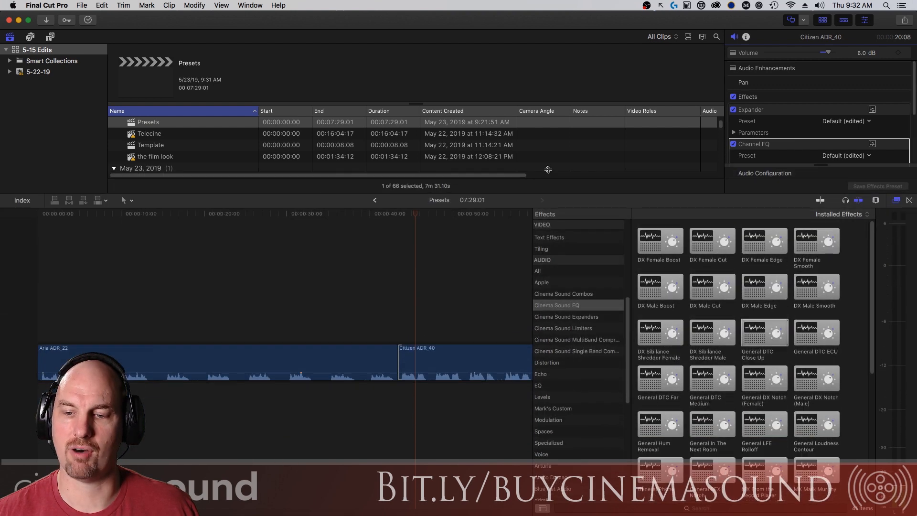
{"action": "left_click", "coordinate": [444, 302]}
{"action": "key", "text": "Up"}
{"action": "key", "text": "space"}
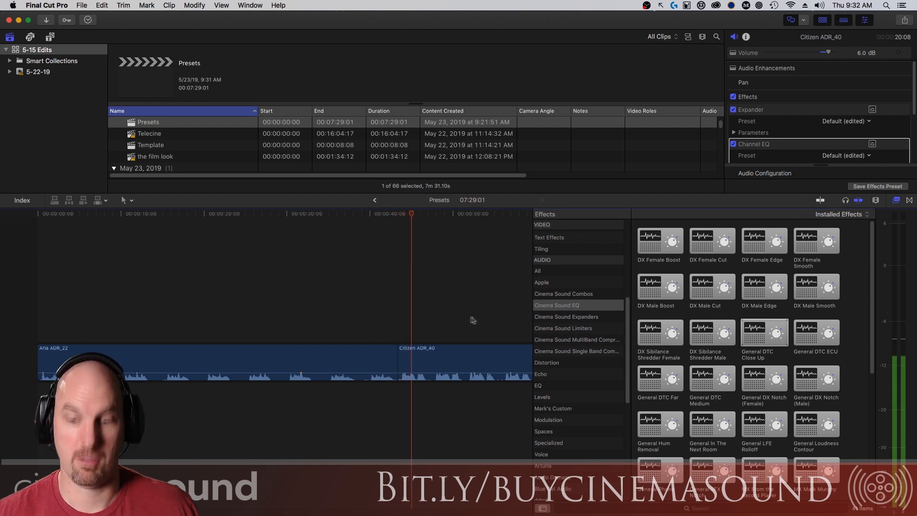
{"action": "key", "text": "space"}
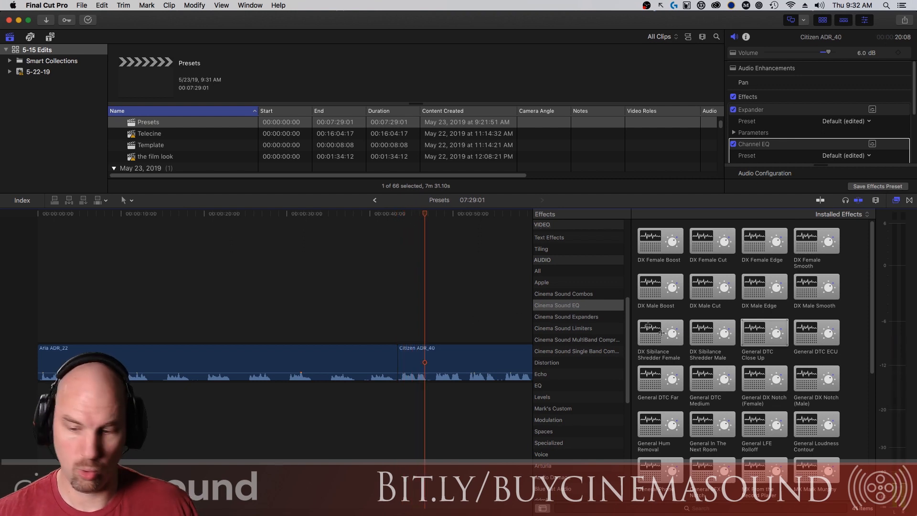
{"action": "left_click_drag", "start_coordinate": [653, 376], "coordinate": [477, 362]}
{"action": "key", "text": "Up"}
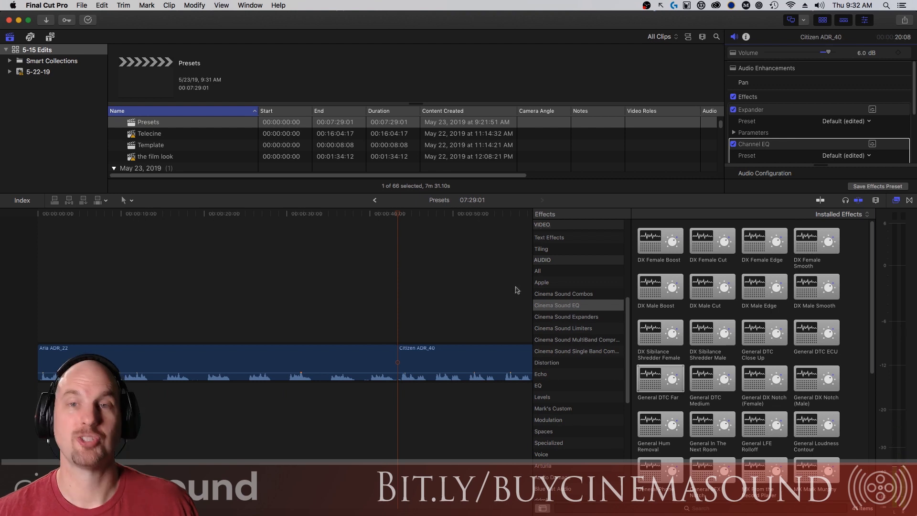
{"action": "key", "text": "super+z"}
Audition General In The Next Room on Citizen ADR_40, then undo it.
{"action": "scroll", "coordinate": [706, 382], "scroll_direction": "down", "scroll_amount": 2}
{"action": "left_click_drag", "start_coordinate": [697, 376], "coordinate": [458, 369]}
{"action": "key", "text": "space"}
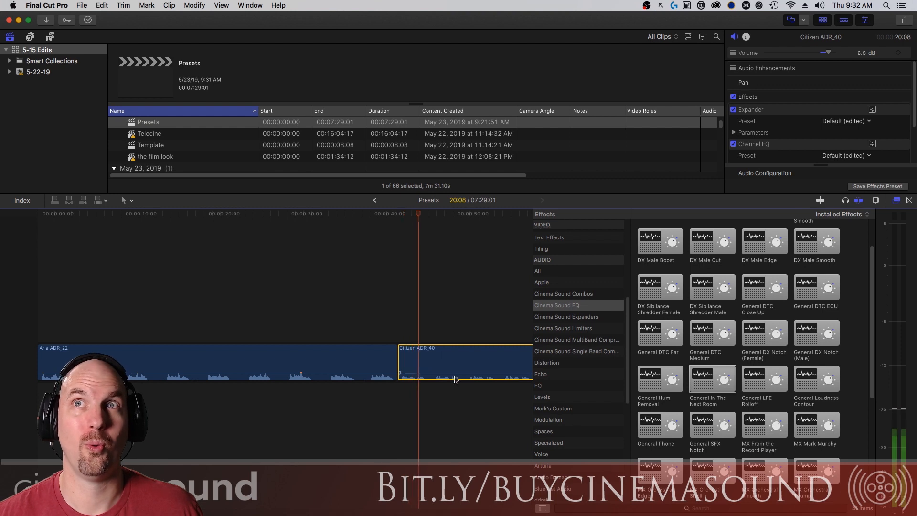
{"action": "key", "text": "space"}
{"action": "key", "text": "super+z"}
Audition General Phone on Citizen ADR_40, then undo it.
{"action": "scroll", "coordinate": [706, 358], "scroll_direction": "down", "scroll_amount": 3}
{"action": "left_click_drag", "start_coordinate": [660, 324], "coordinate": [468, 359]}
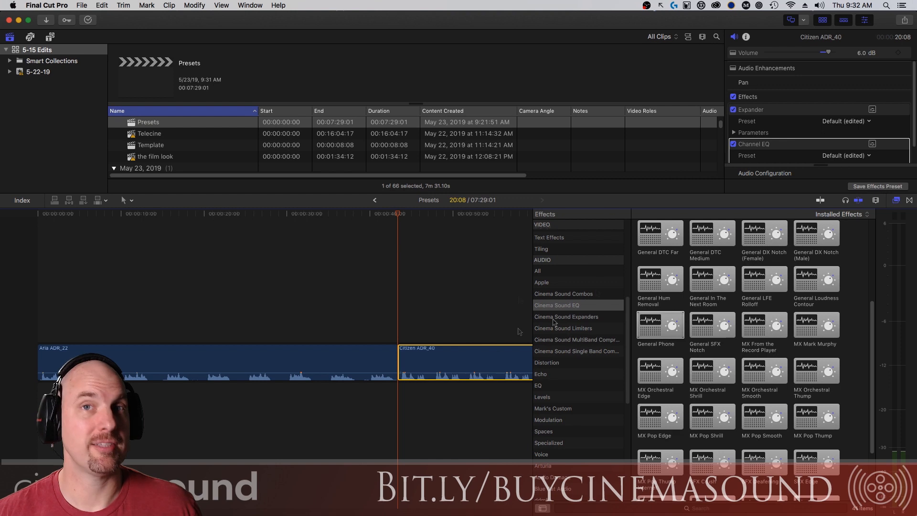
{"action": "key", "text": "space"}
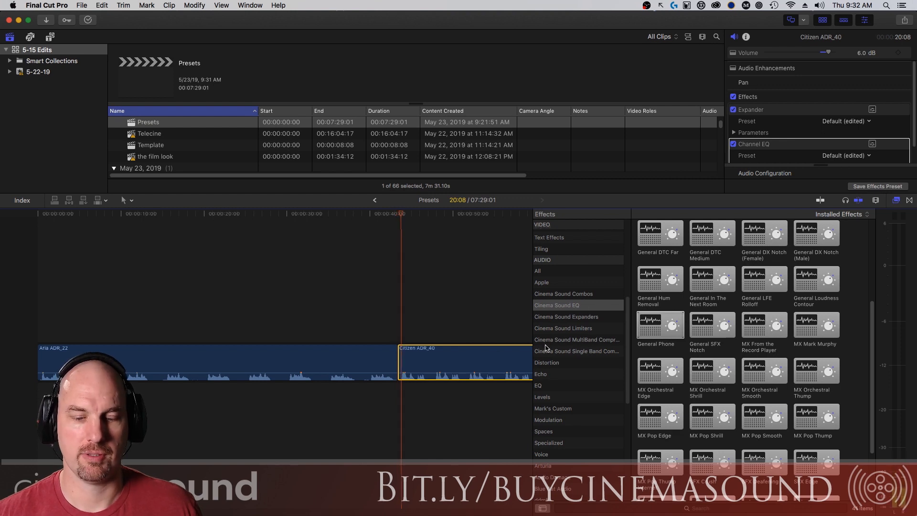
{"action": "key", "text": "space"}
{"action": "key", "text": "super+z"}
Return the Effects browser to the Cinema Sound Expanders presets.
{"action": "scroll", "coordinate": [850, 338], "scroll_direction": "up", "scroll_amount": 2}
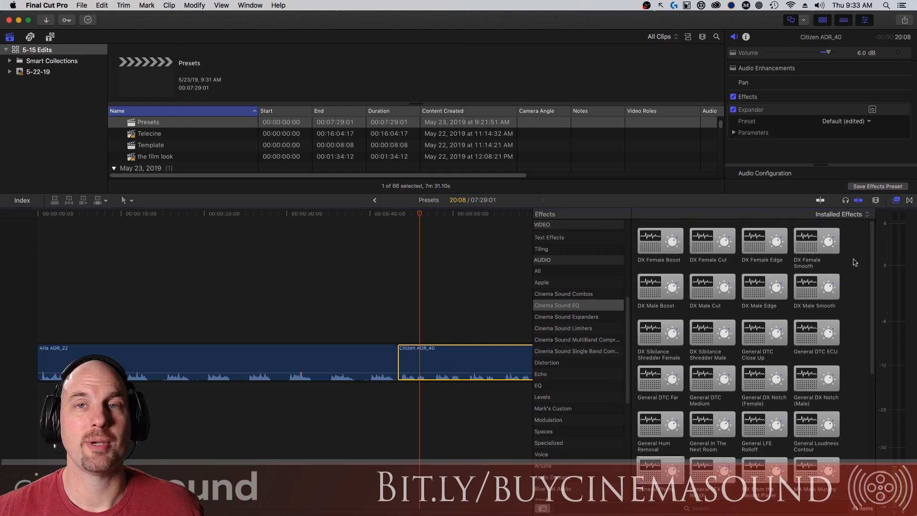
{"action": "scroll", "coordinate": [850, 337], "scroll_direction": "down", "scroll_amount": 5}
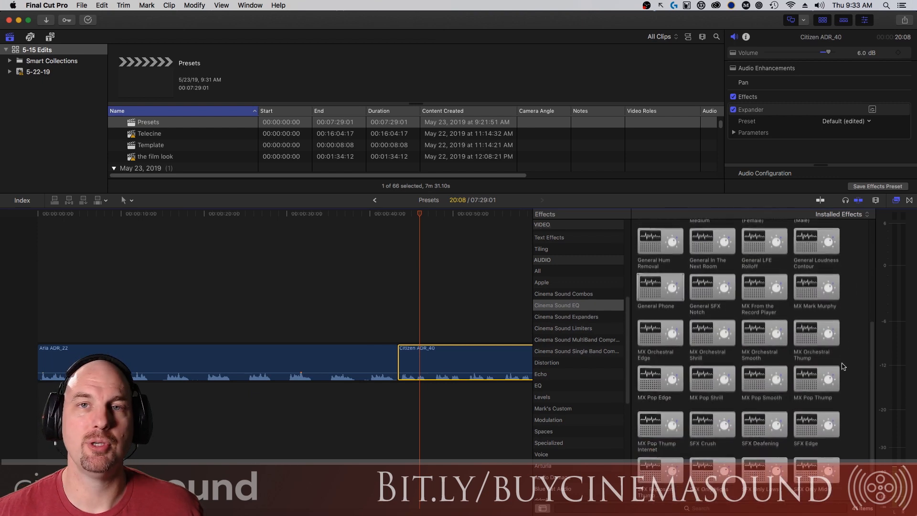
{"action": "scroll", "coordinate": [830, 404], "scroll_direction": "up", "scroll_amount": 10}
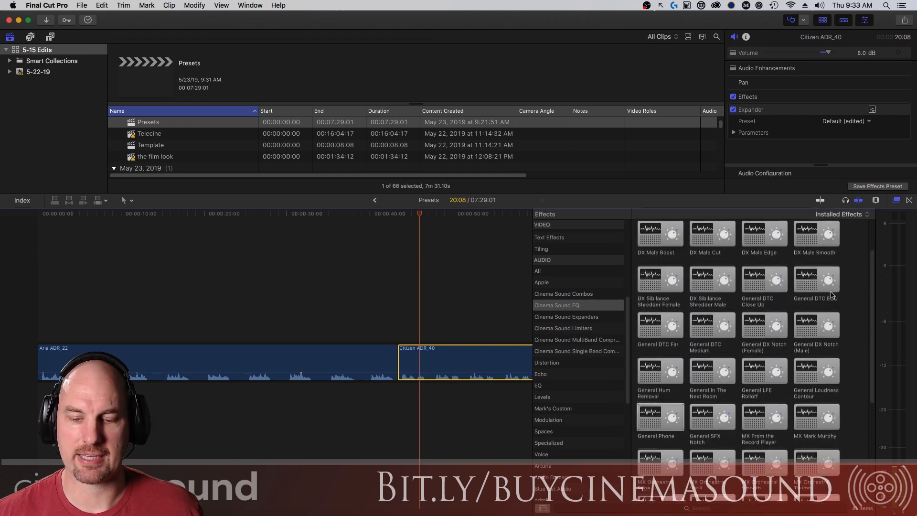
{"action": "left_click", "coordinate": [588, 317]}
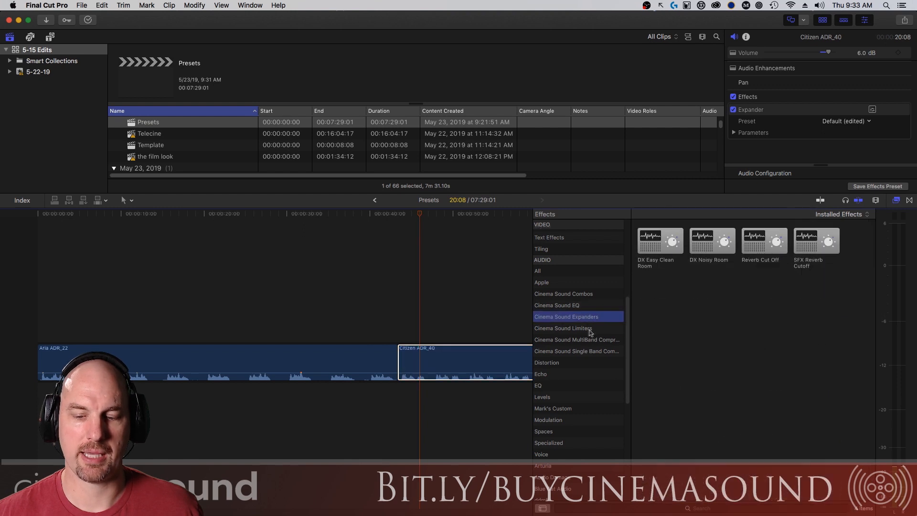
Browse Cinema Sound Limiters and Single Band Compressors, then scroll through the Cinema Sound Combos presets.
{"action": "left_click", "coordinate": [614, 328]}
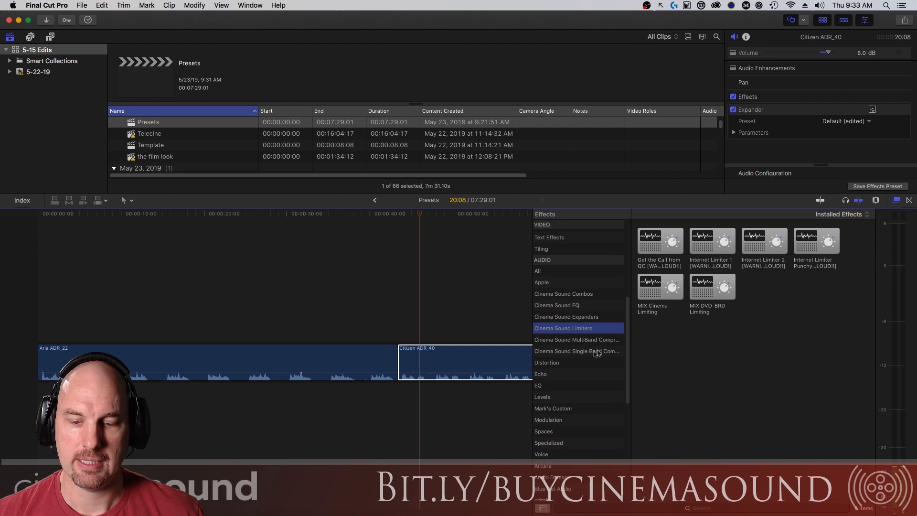
{"action": "left_click", "coordinate": [615, 352]}
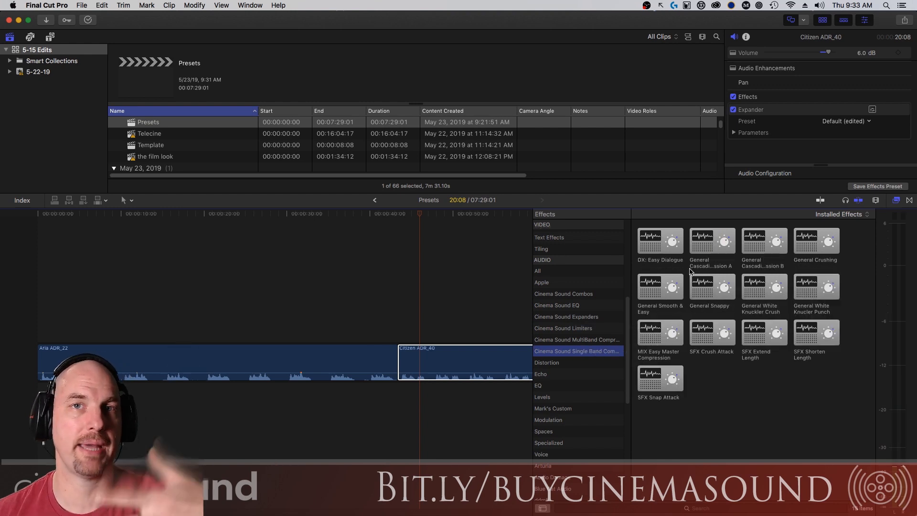
{"action": "left_click", "coordinate": [707, 246]}
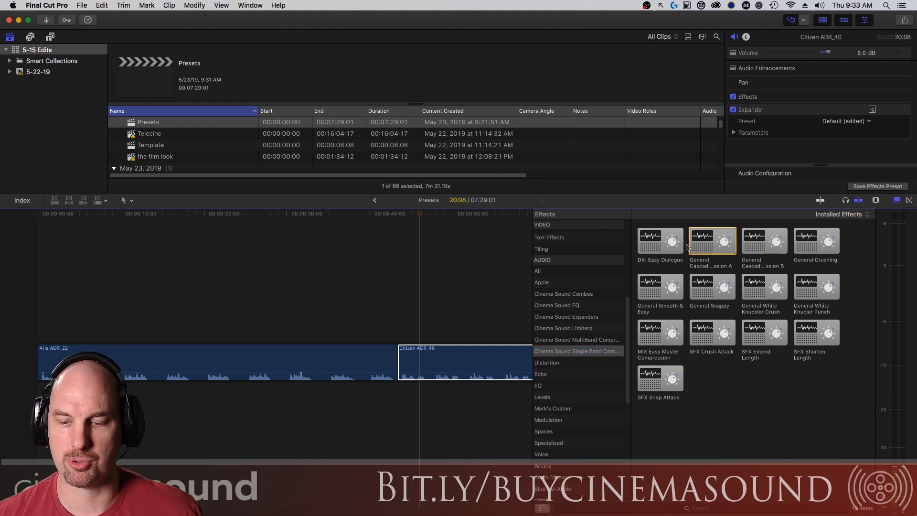
{"action": "left_click", "coordinate": [585, 294]}
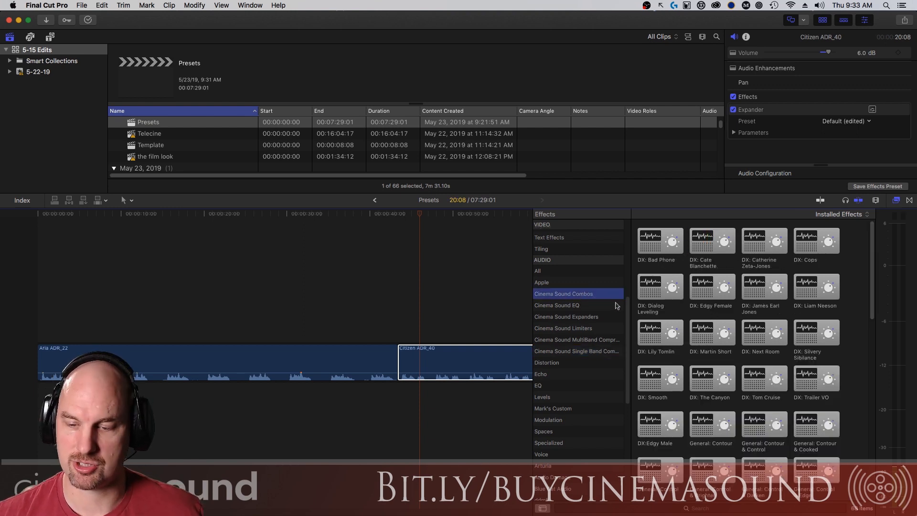
{"action": "scroll", "coordinate": [871, 249], "scroll_direction": "down", "scroll_amount": 10}
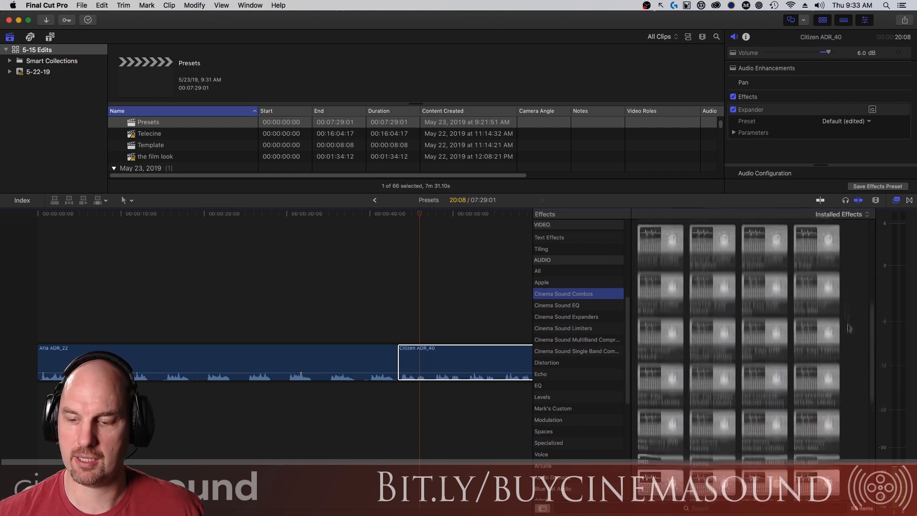
{"action": "scroll", "coordinate": [849, 328], "scroll_direction": "up", "scroll_amount": 10}
{"action": "scroll", "coordinate": [783, 241], "scroll_direction": "down", "scroll_amount": 10}
{"action": "scroll", "coordinate": [775, 236], "scroll_direction": "up", "scroll_amount": 10}
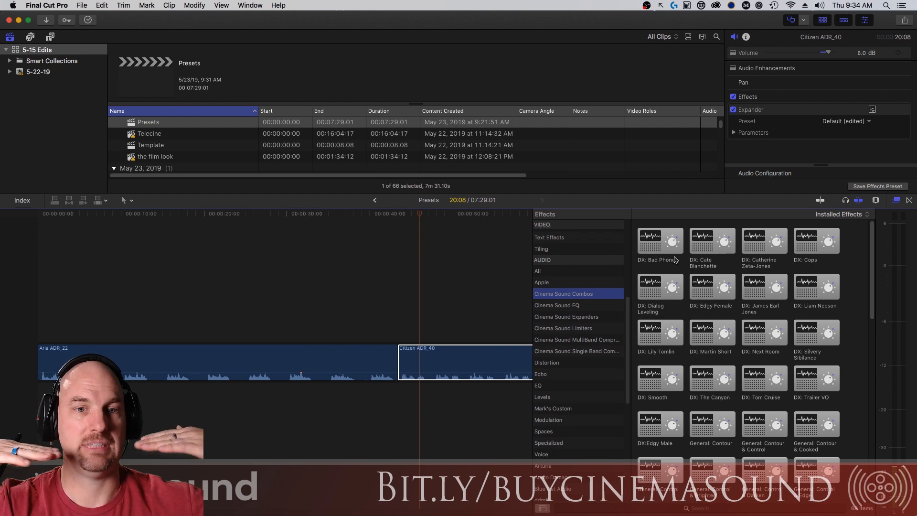
Search effects for 'casc' and apply General Cascading Compression A to Citizen ADR_40.
{"action": "left_click", "coordinate": [581, 508]}
{"action": "type", "text": "casc"}
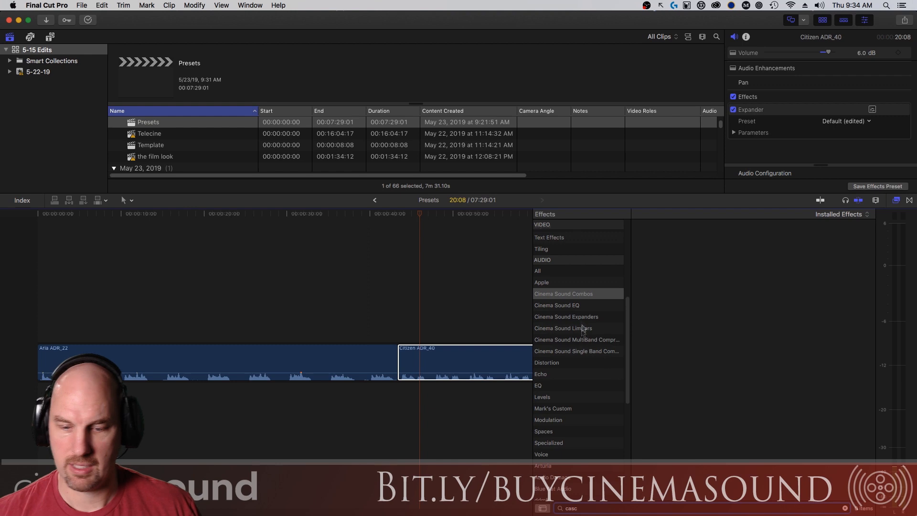
{"action": "left_click", "coordinate": [588, 339]}
{"action": "left_click", "coordinate": [596, 354]}
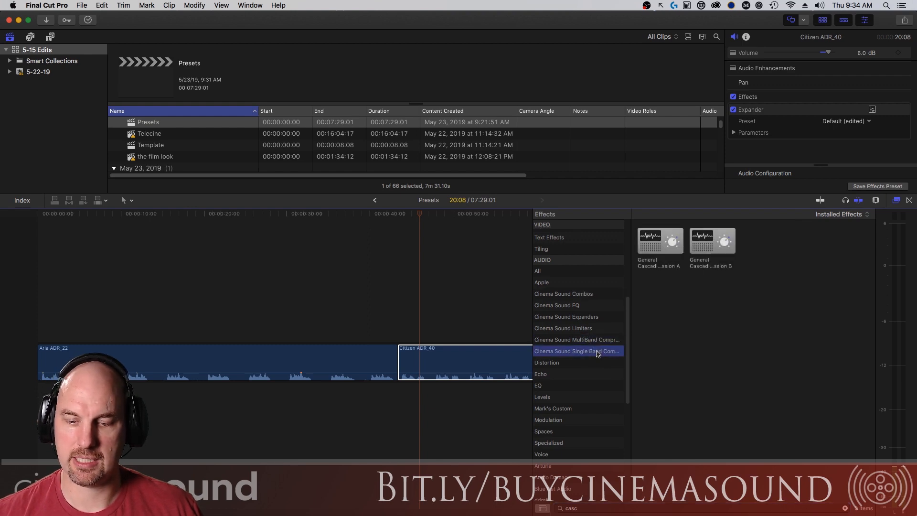
{"action": "left_click", "coordinate": [596, 340]}
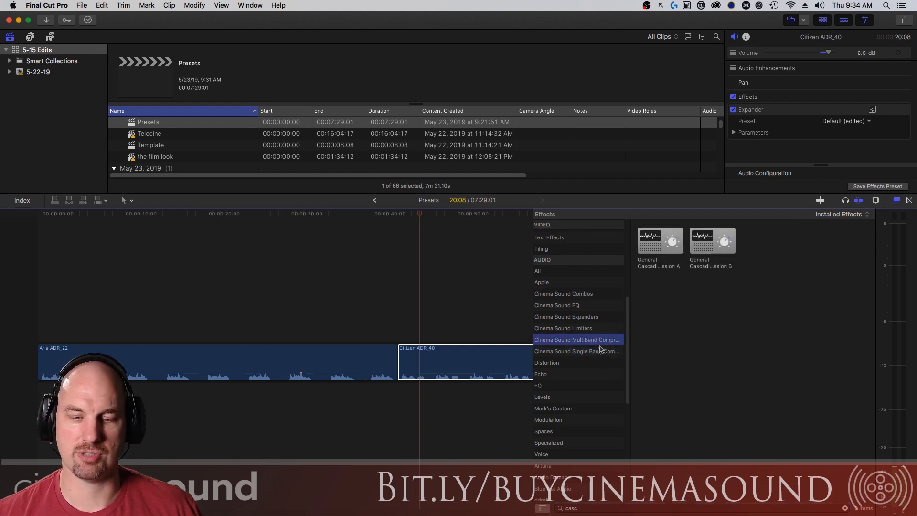
{"action": "left_click_drag", "start_coordinate": [648, 252], "coordinate": [459, 363]}
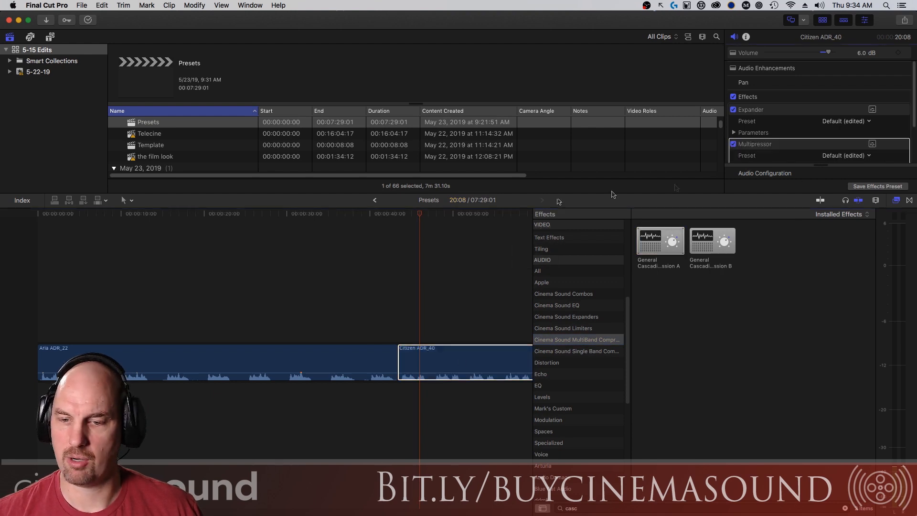
Open the two Multipressor settings windows and arrange them side by side.
{"action": "left_click_drag", "start_coordinate": [462, 193], "coordinate": [463, 248]}
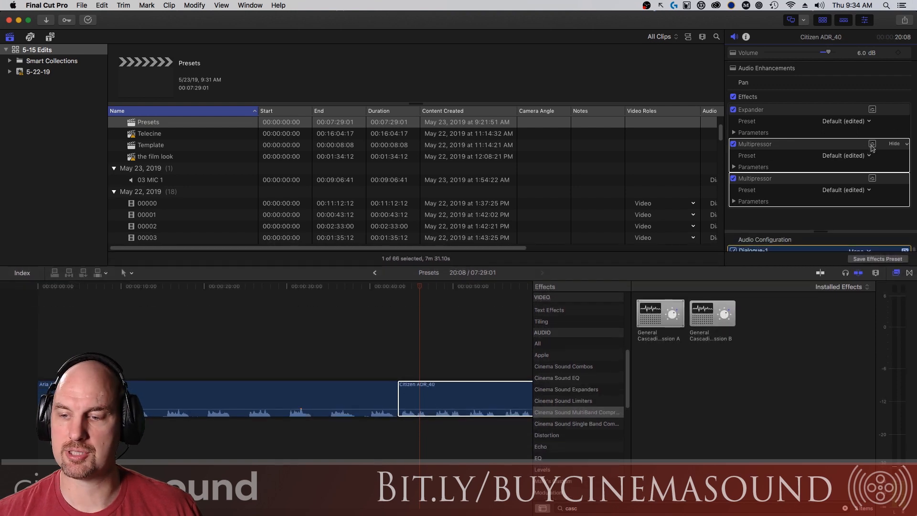
{"action": "left_click", "coordinate": [871, 179]}
{"action": "left_click_drag", "start_coordinate": [265, 249], "coordinate": [542, 31]}
{"action": "left_click_drag", "start_coordinate": [301, 228], "coordinate": [218, 22]}
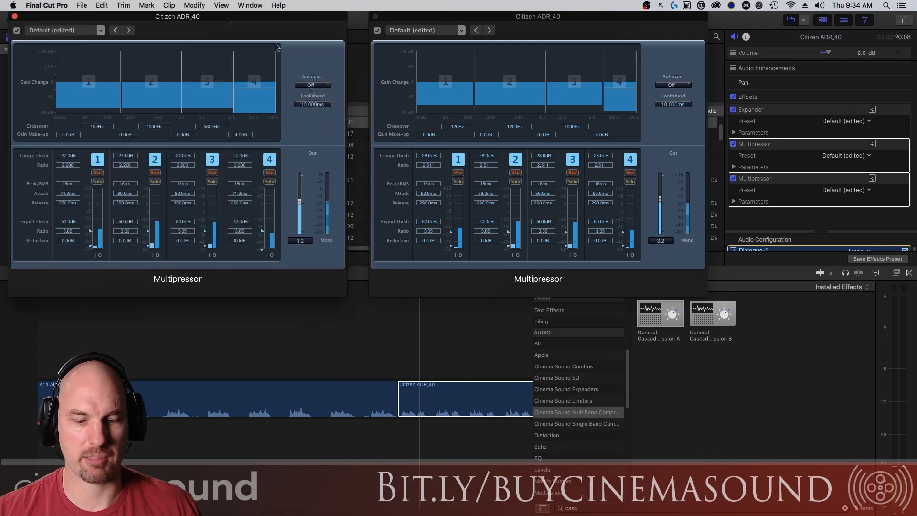
Play the compressed Citizen ADR_40 dialogue twice from the clip start.
{"action": "left_click", "coordinate": [443, 353]}
{"action": "key", "text": "Up"}
{"action": "key", "text": "space"}
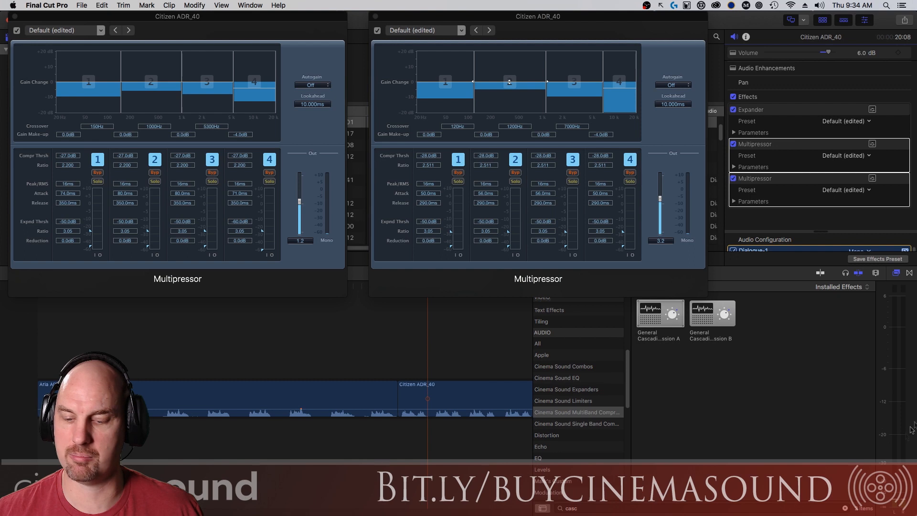
{"action": "left_click", "coordinate": [460, 341]}
{"action": "key", "text": "Up"}
{"action": "key", "text": "space"}
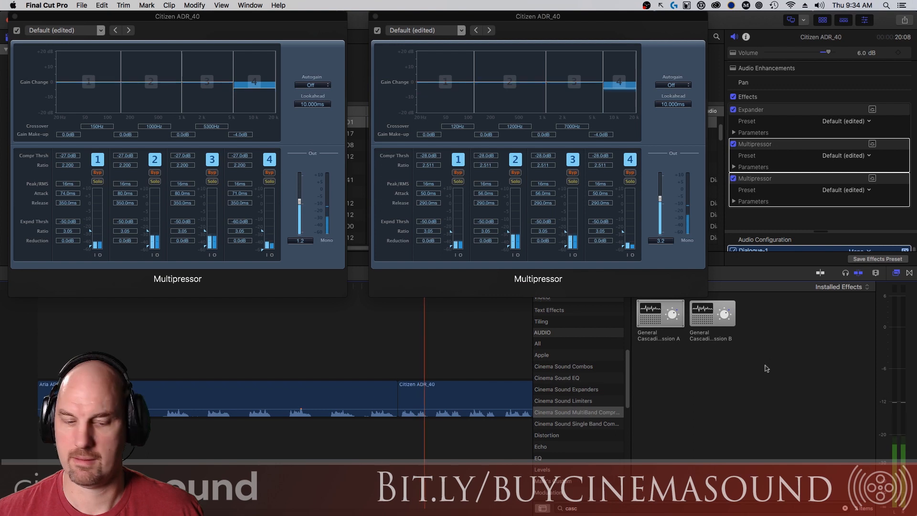
Compare Aria ADR_22 before and after Cascading Compression A, then undo it.
{"action": "key", "text": "Up"}
{"action": "key", "text": "Up"}
{"action": "key", "text": "Up"}
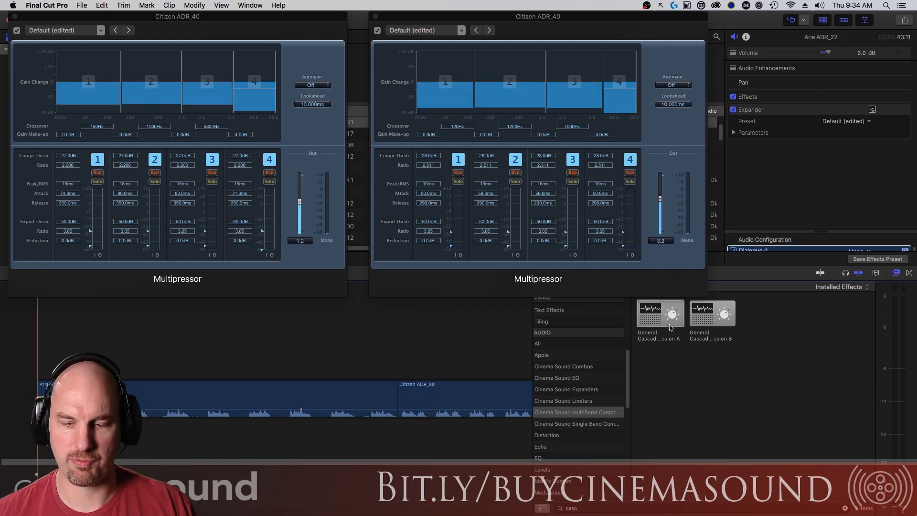
{"action": "left_click", "coordinate": [229, 396]}
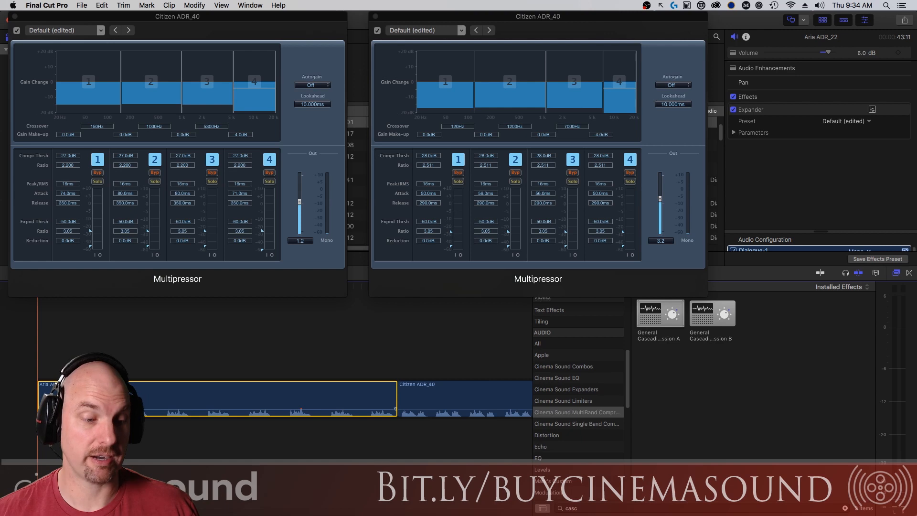
{"action": "key", "text": "space"}
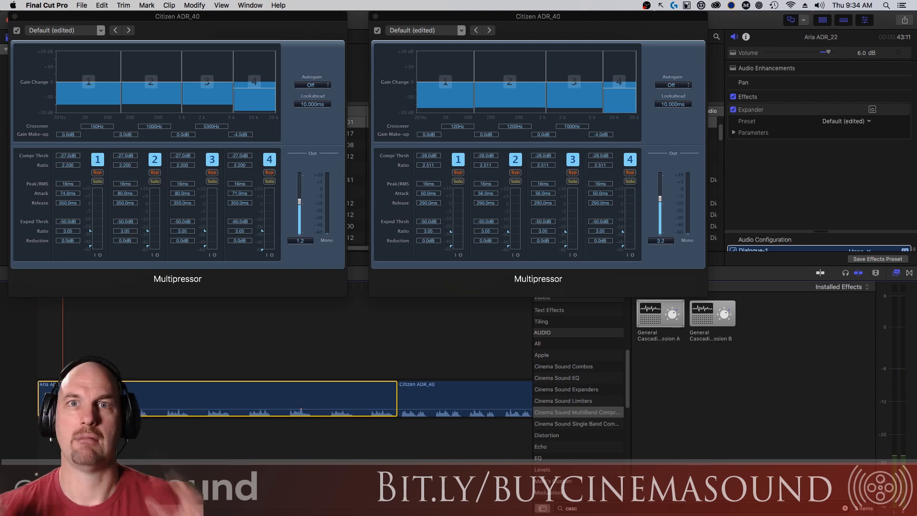
{"action": "left_click_drag", "start_coordinate": [657, 319], "coordinate": [171, 419]}
{"action": "key", "text": "space"}
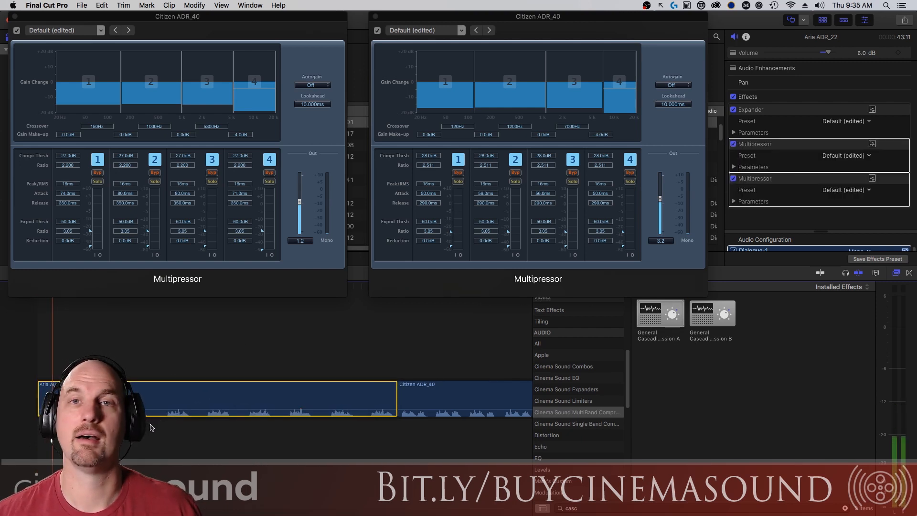
{"action": "key", "text": "space"}
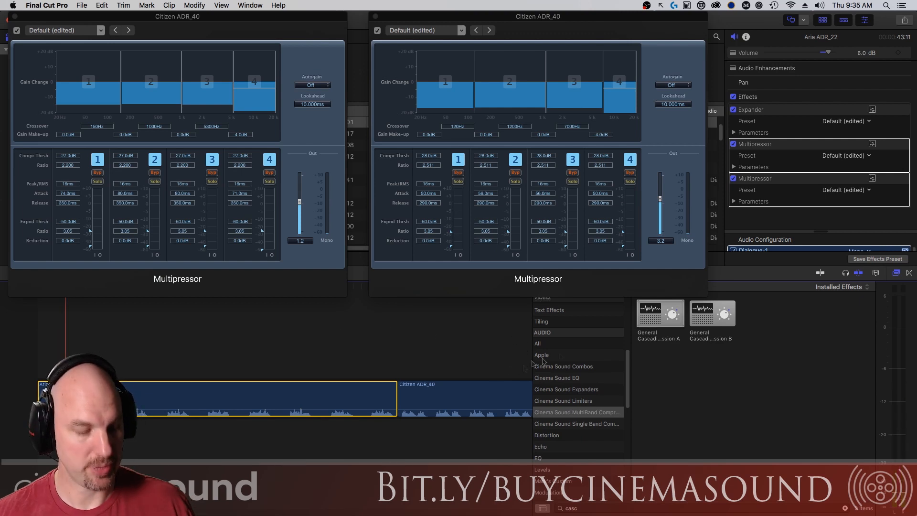
{"action": "key", "text": "super+z"}
Apply General Cascading Compression B to Aria ADR_22 and play it.
{"action": "left_click_drag", "start_coordinate": [713, 315], "coordinate": [245, 390]}
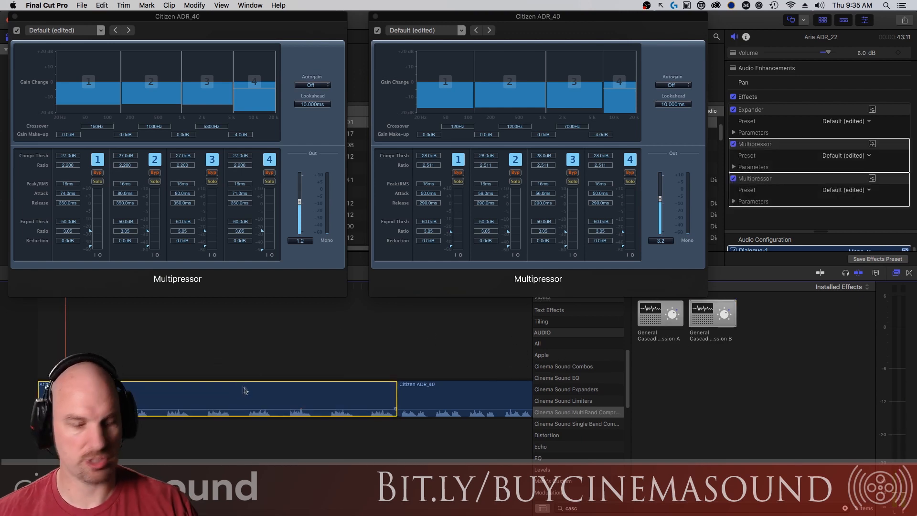
{"action": "key", "text": "/"}
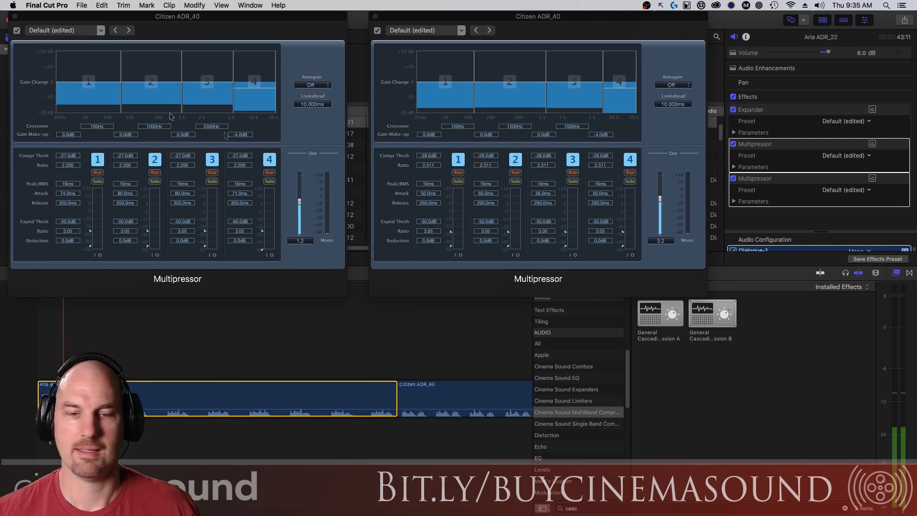
{"action": "key", "text": "alt+super+v"}
{"action": "key", "text": "super+z"}
{"action": "left_click_drag", "start_coordinate": [700, 334], "coordinate": [321, 396]}
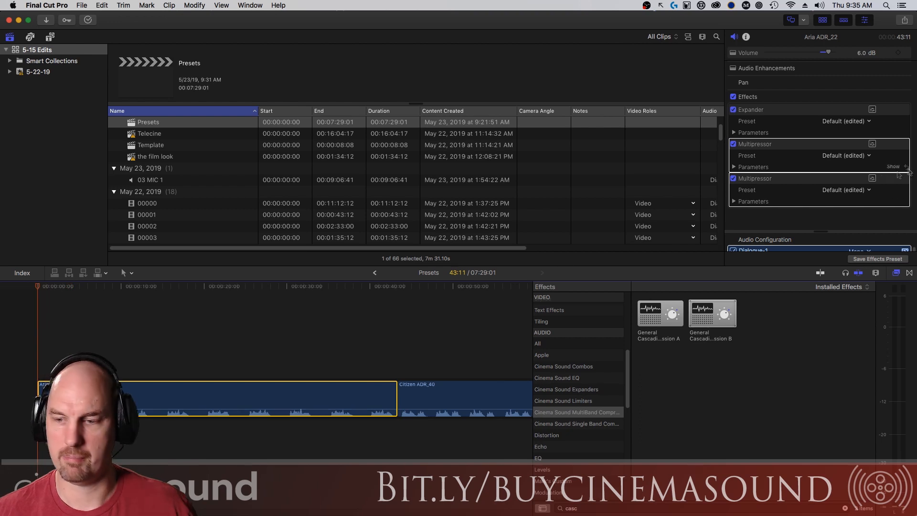
Compare both Multipressor editors side by side, close them, and delete both Multipressors.
{"action": "left_click", "coordinate": [872, 179]}
{"action": "left_click", "coordinate": [872, 144]}
{"action": "left_click_drag", "start_coordinate": [331, 229], "coordinate": [669, 43]}
{"action": "left_click_drag", "start_coordinate": [266, 223], "coordinate": [211, 32]}
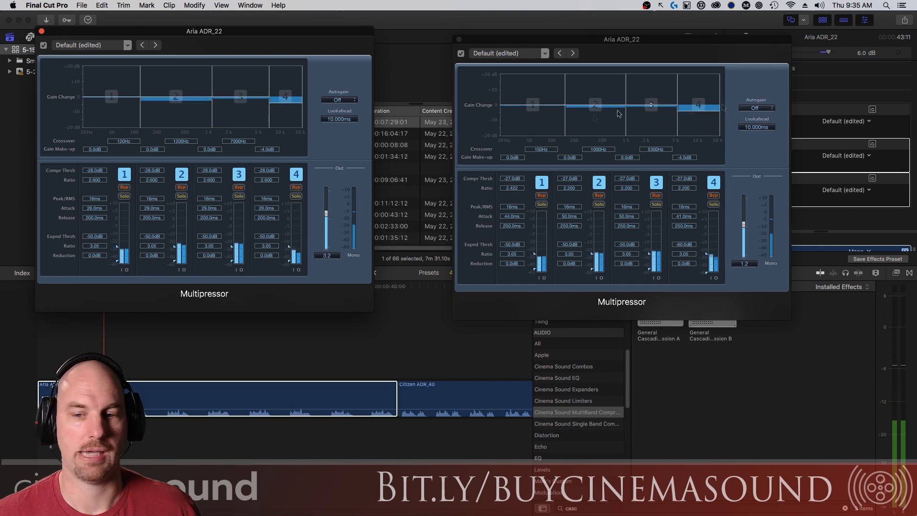
{"action": "left_click", "coordinate": [42, 32]}
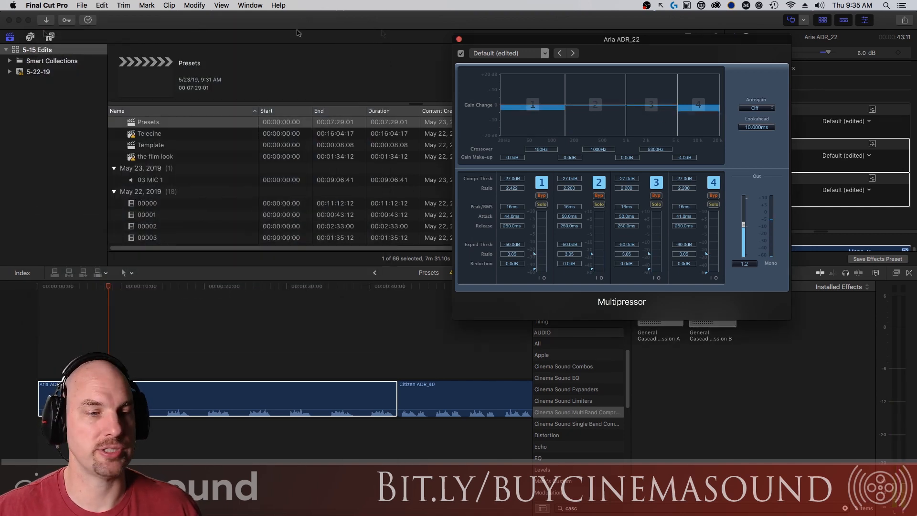
{"action": "left_click", "coordinate": [459, 40]}
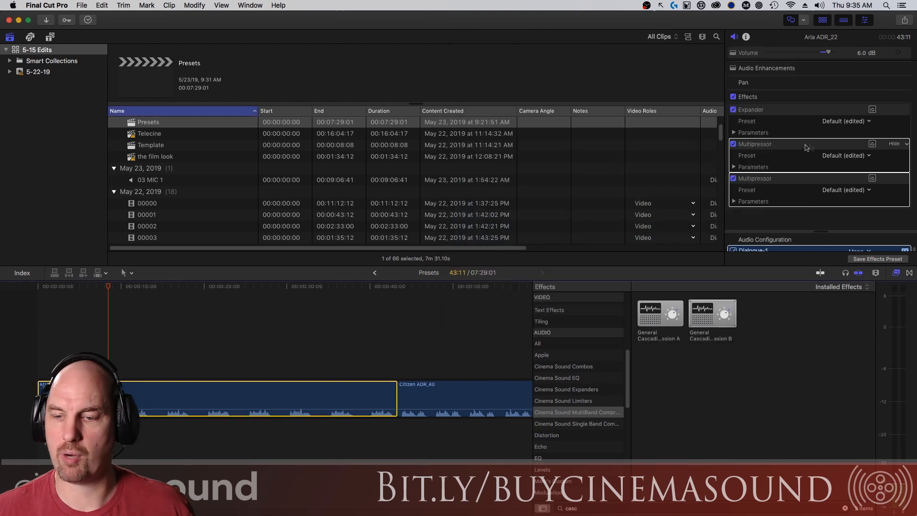
{"action": "key", "text": "Delete"}
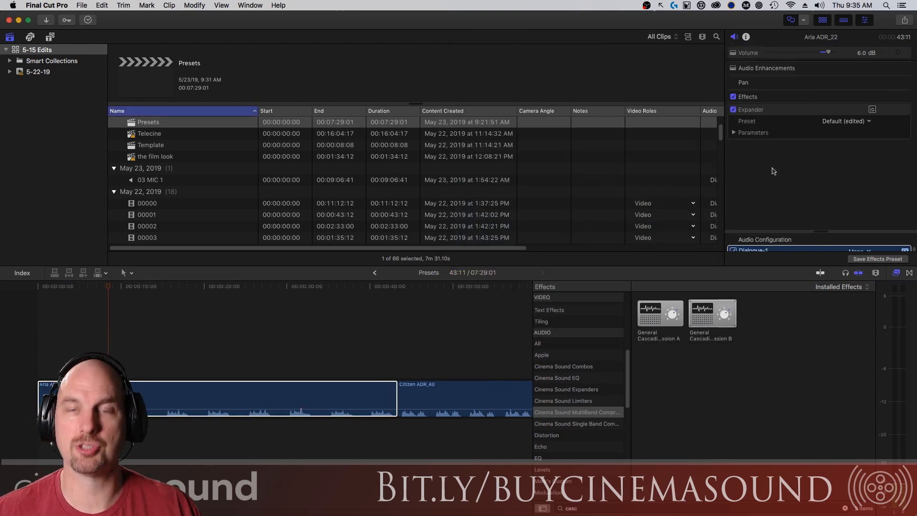
List the Cinema Sound Combos DX presets and audition DX: Bad Phone on Citizen ADR_40.
{"action": "left_click", "coordinate": [596, 366]}
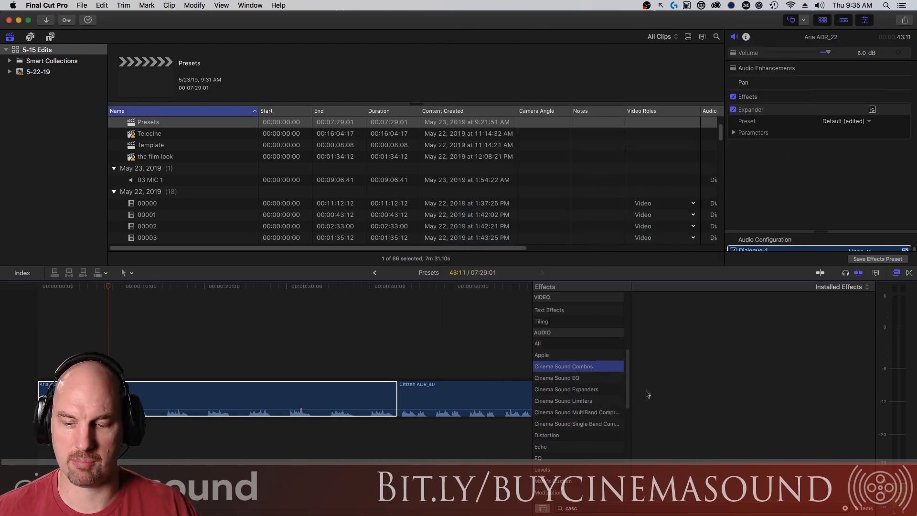
{"action": "left_click", "coordinate": [498, 411]}
{"action": "left_click", "coordinate": [405, 344]}
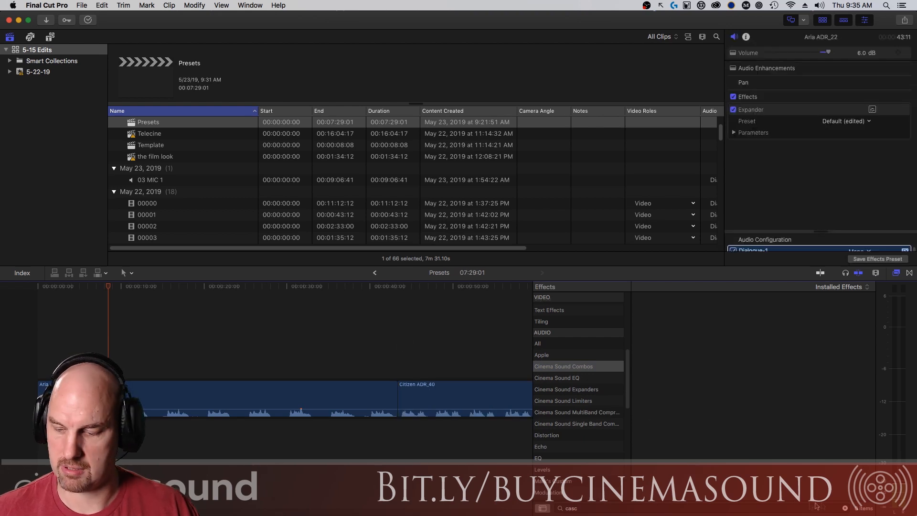
{"action": "left_click", "coordinate": [845, 509]}
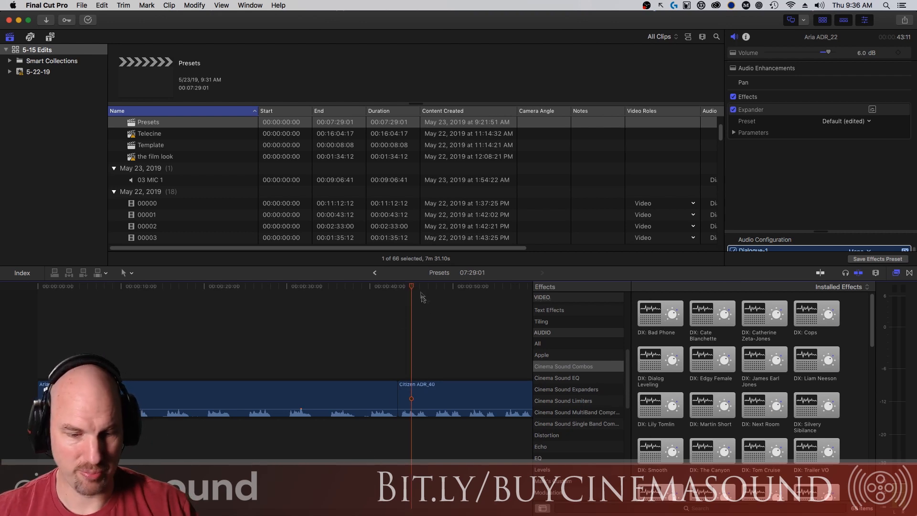
{"action": "key", "text": "Up"}
{"action": "left_click_drag", "start_coordinate": [657, 314], "coordinate": [463, 394]}
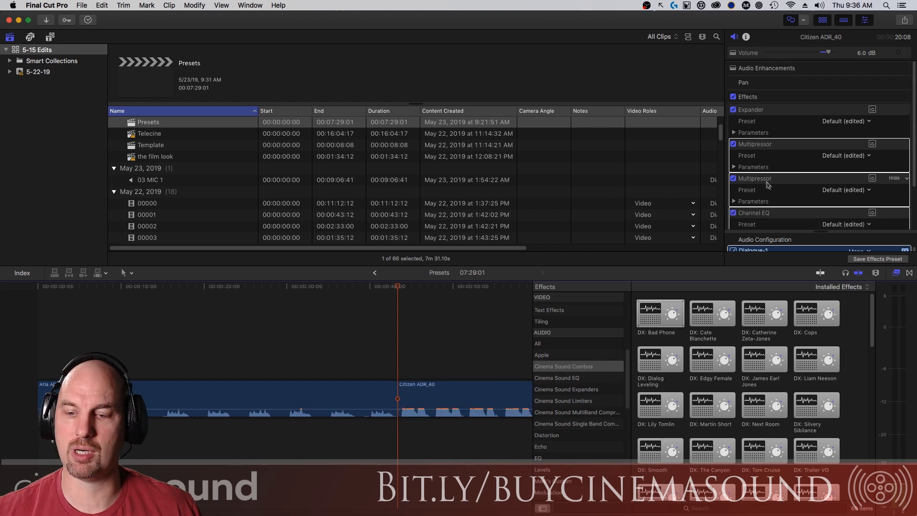
{"action": "scroll", "coordinate": [898, 157], "scroll_direction": "down", "scroll_amount": 3}
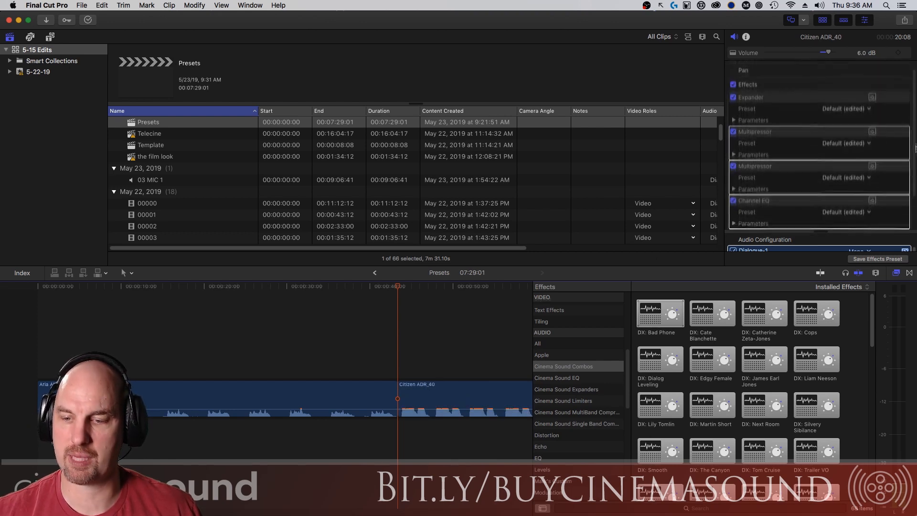
{"action": "key", "text": "space"}
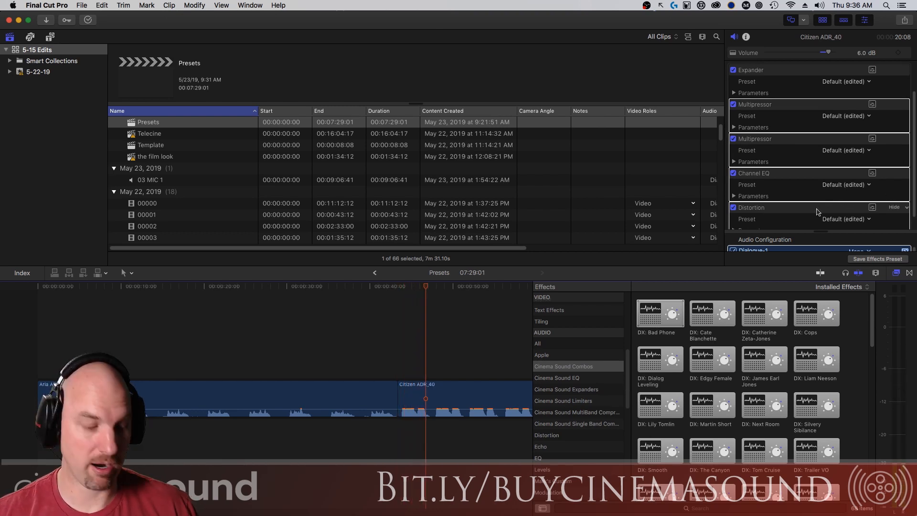
{"action": "scroll", "coordinate": [816, 211], "scroll_direction": "up", "scroll_amount": 3}
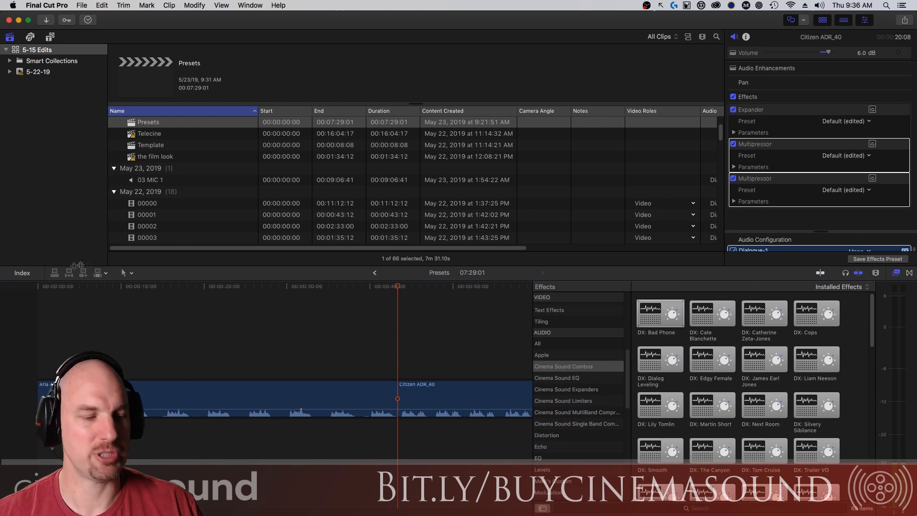
Trim the start of Aria ADR_22 and drop a DX combo preset onto it.
{"action": "left_click_drag", "start_coordinate": [41, 397], "coordinate": [80, 397]}
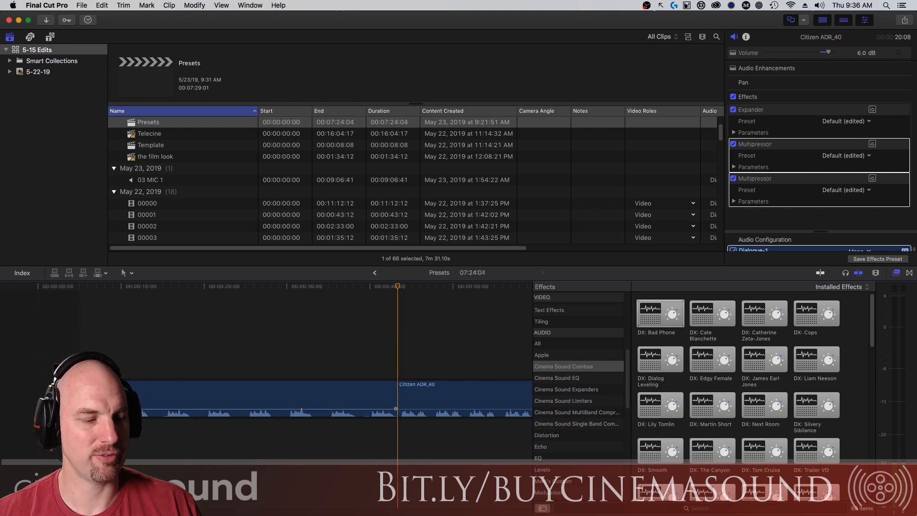
{"action": "key", "text": "Home"}
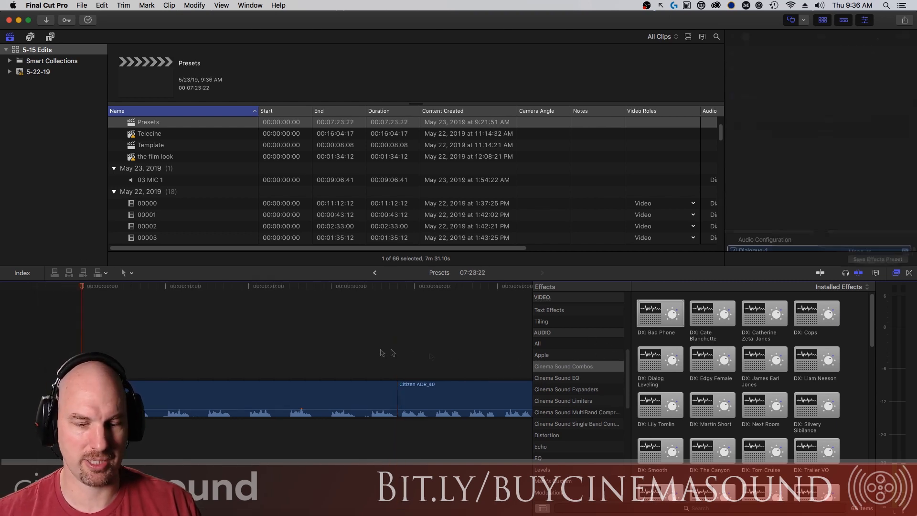
{"action": "left_click_drag", "start_coordinate": [704, 319], "coordinate": [330, 391]}
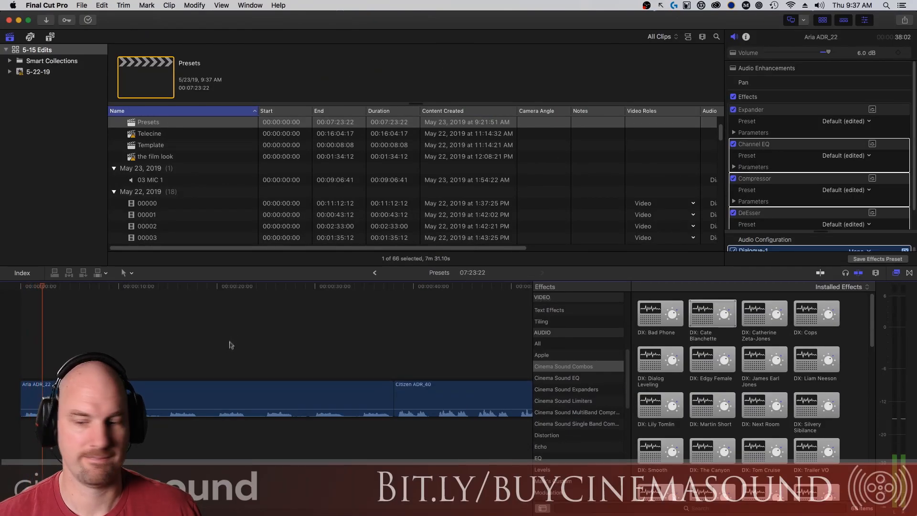
Remove the previous preset, then audition another DX preset and DX: Cops on Aria ADR_22.
{"action": "key", "text": "Delete"}
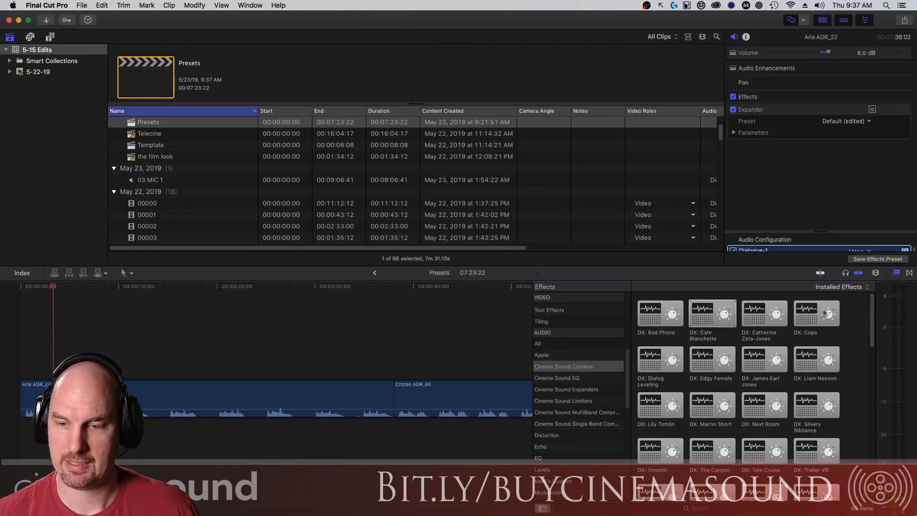
{"action": "left_click_drag", "start_coordinate": [764, 315], "coordinate": [159, 385]}
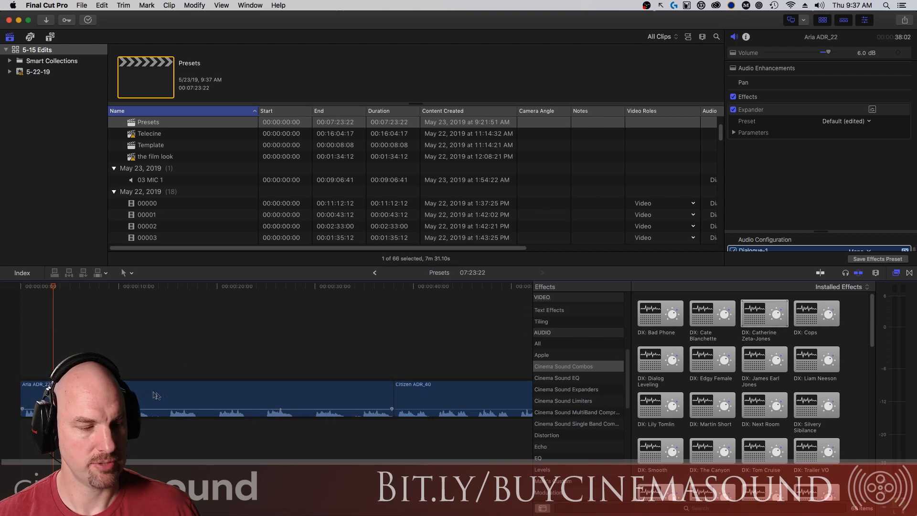
{"action": "key", "text": "Home"}
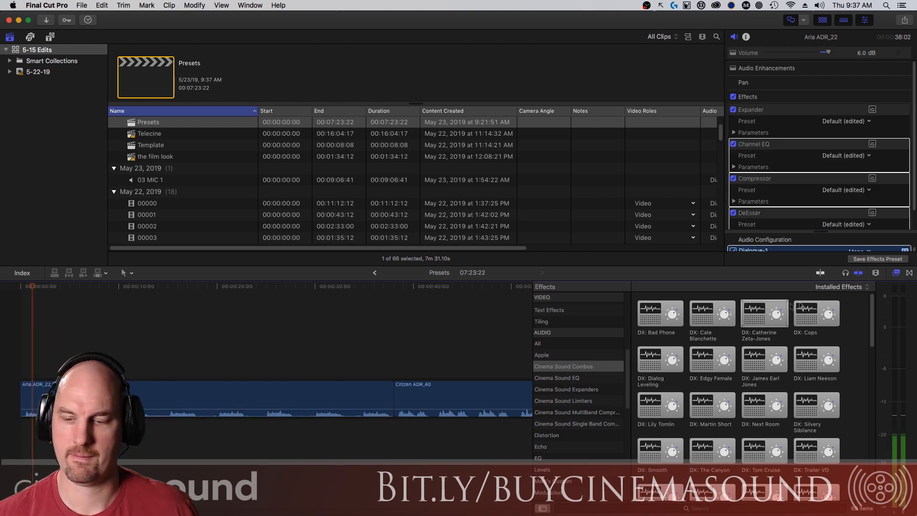
{"action": "key", "text": "Delete"}
{"action": "left_click_drag", "start_coordinate": [803, 335], "coordinate": [241, 405]}
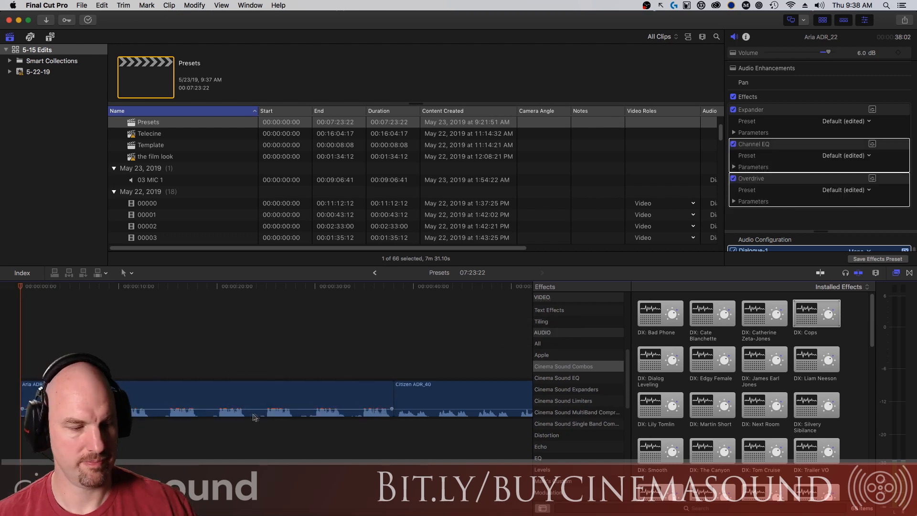
{"action": "key", "text": "Home"}
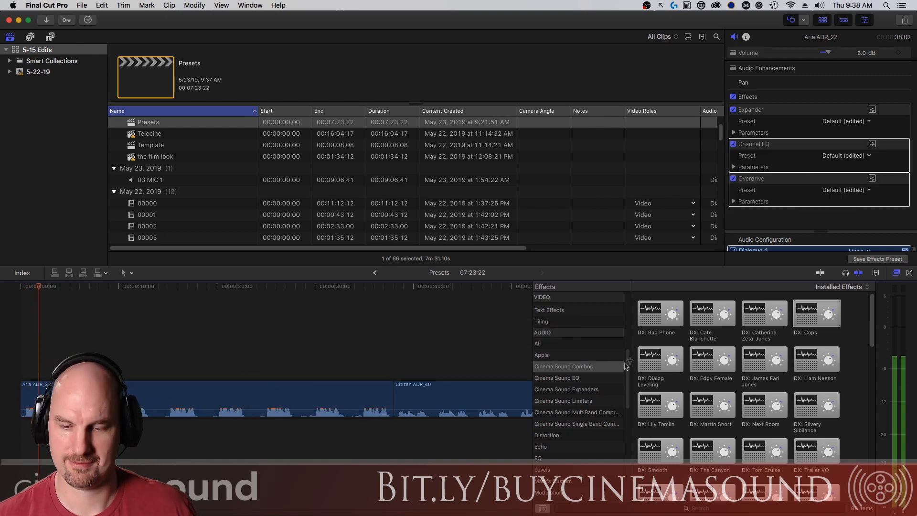
Remove DX: Cops, then audition and undo DX: Dialog Leveling and DX: Edgy Female on Aria ADR_22.
{"action": "key", "text": "Delete"}
{"action": "left_click_drag", "start_coordinate": [654, 365], "coordinate": [320, 406]}
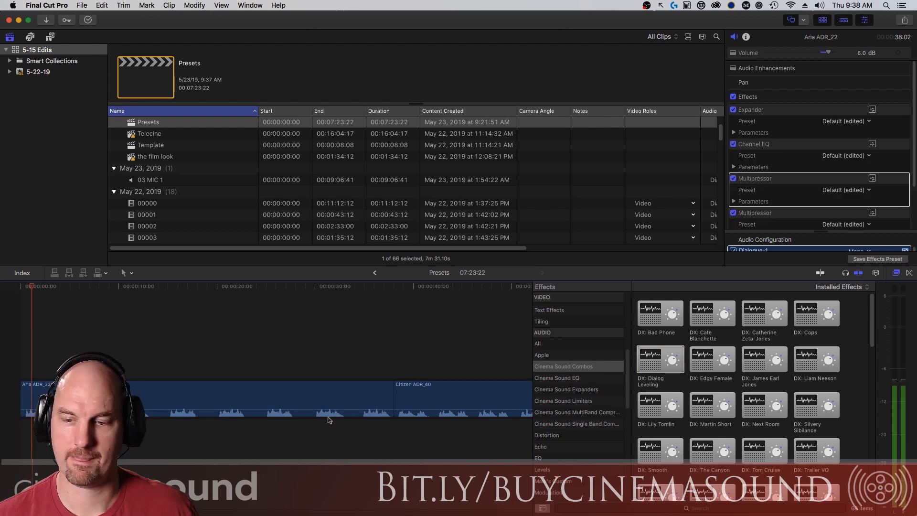
{"action": "key", "text": "space"}
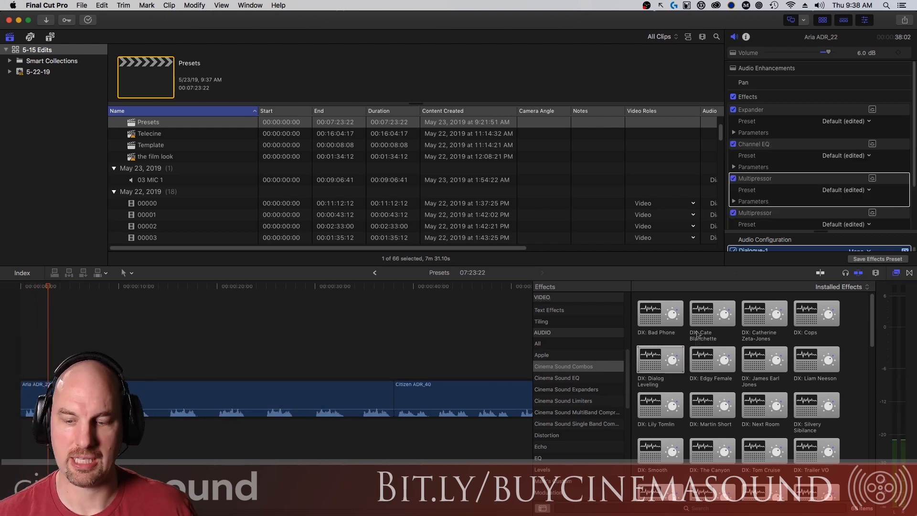
{"action": "key", "text": "super+z"}
{"action": "left_click_drag", "start_coordinate": [709, 364], "coordinate": [286, 404]}
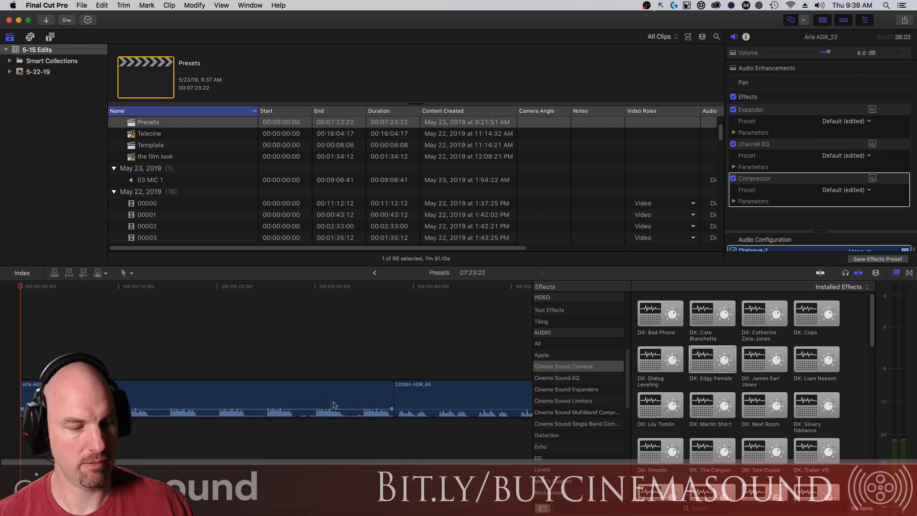
{"action": "key", "text": "space"}
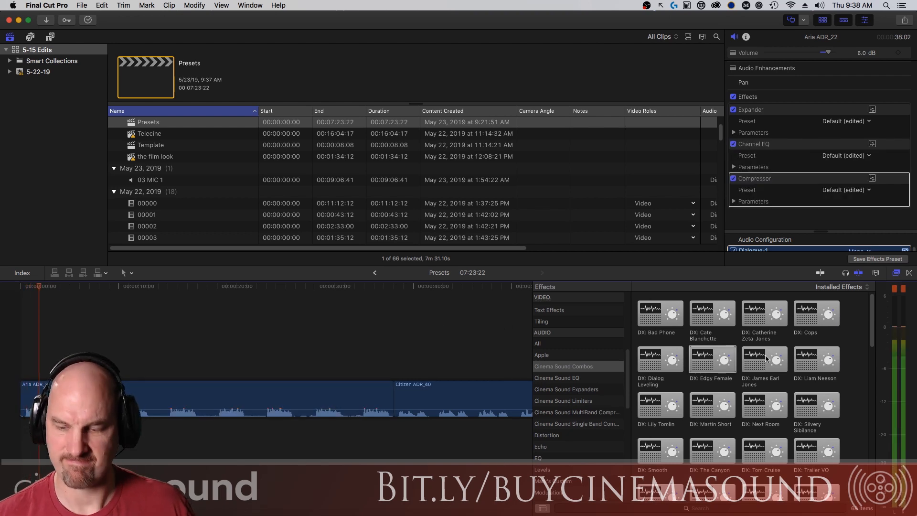
{"action": "key", "text": "space"}
{"action": "key", "text": "super+z"}
Apply another DX combo preset to Citizen ADR_40 and play it from its start.
{"action": "left_click_drag", "start_coordinate": [762, 362], "coordinate": [436, 366]}
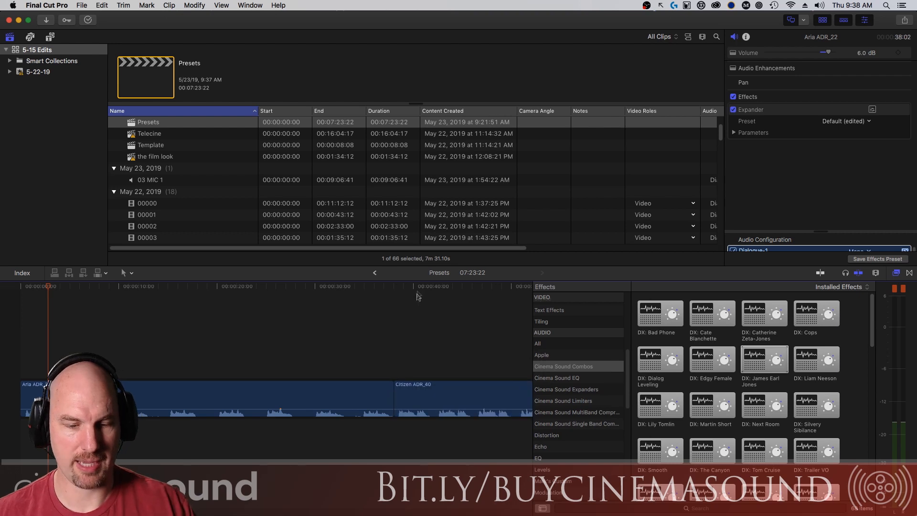
{"action": "key", "text": "Up"}
{"action": "key", "text": "space"}
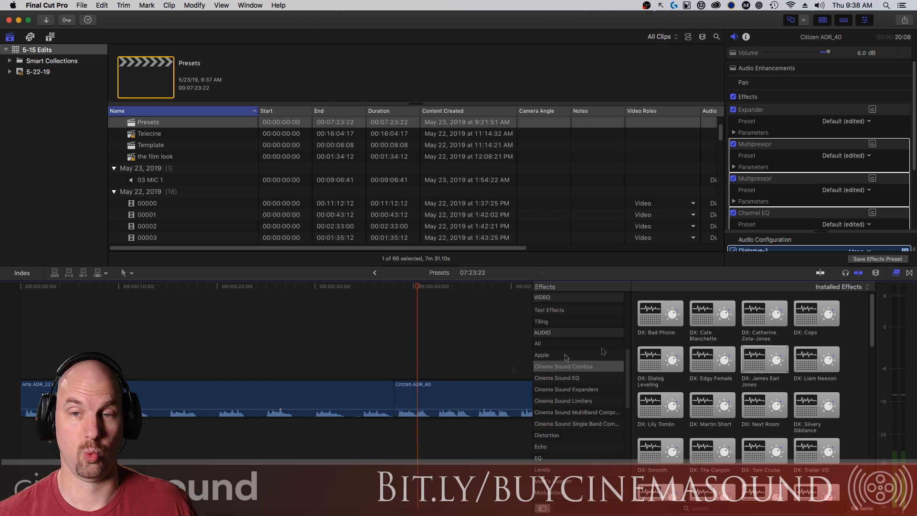
Audition another DX preset on Citizen ADR_40 and clear the previously applied preset's effects.
{"action": "key", "text": "space"}
{"action": "left_click_drag", "start_coordinate": [812, 361], "coordinate": [482, 402]}
{"action": "key", "text": "Up"}
{"action": "key", "text": "space"}
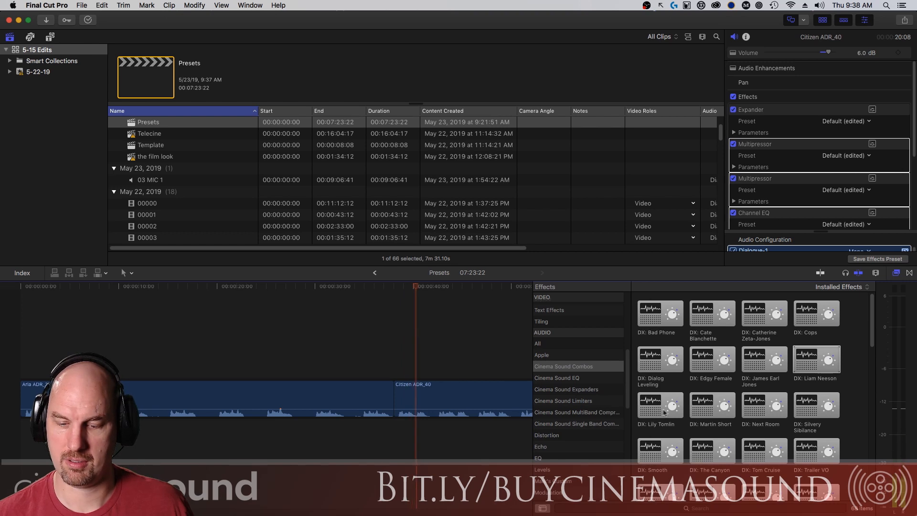
{"action": "key", "text": "space"}
{"action": "key", "text": "Delete"}
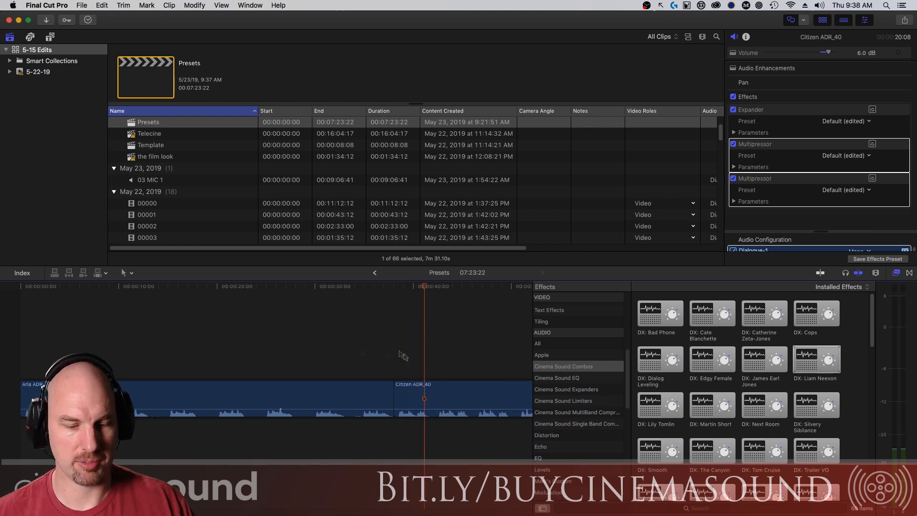
Audition and remove DX: Lily Tomlin and DX: Martin Short on the Aria clip.
{"action": "left_click_drag", "start_coordinate": [660, 405], "coordinate": [266, 393]}
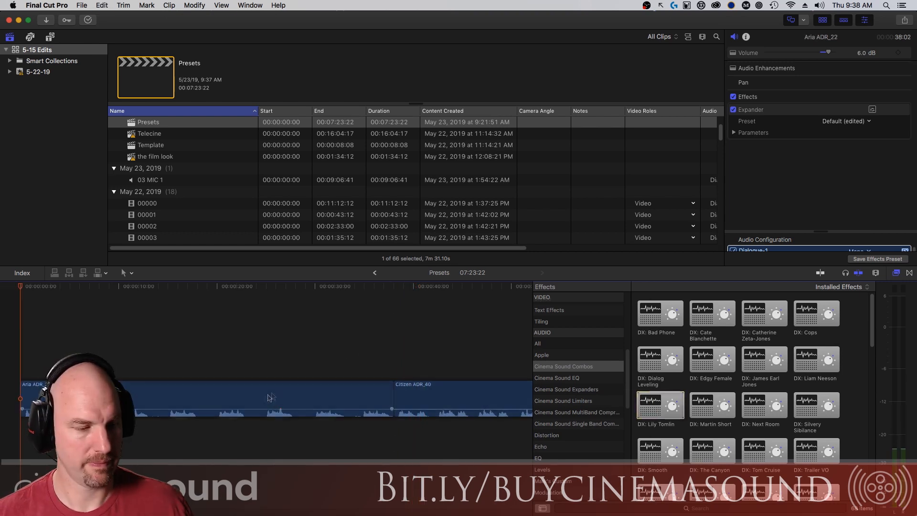
{"action": "key", "text": "space"}
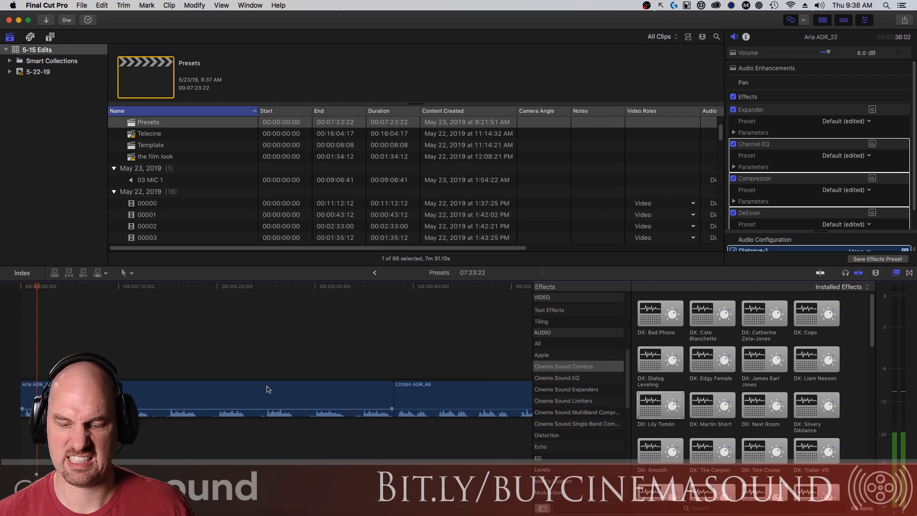
{"action": "key", "text": "Delete"}
{"action": "left_click_drag", "start_coordinate": [710, 415], "coordinate": [327, 388]}
{"action": "key", "text": "space"}
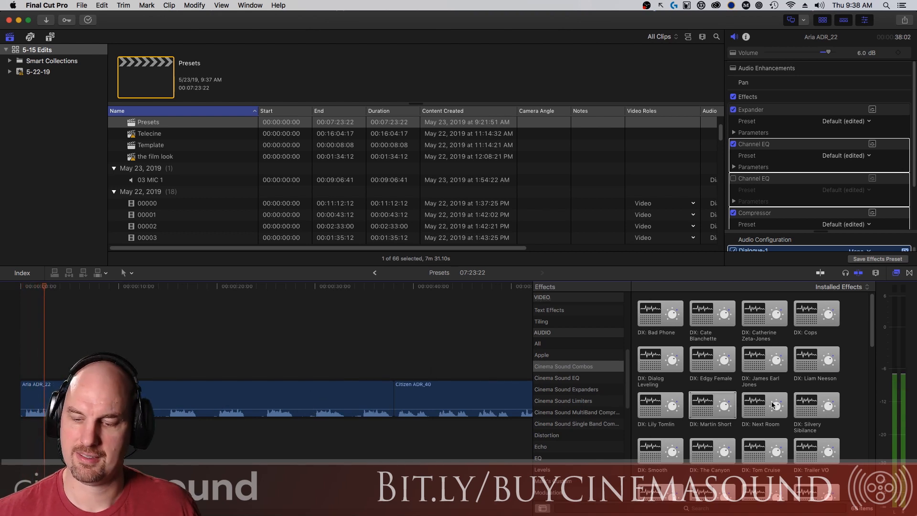
{"action": "key", "text": "Delete"}
Apply DX: Silvery Sibilance to Aria ADR_22, play it, and open its Multipressor settings.
{"action": "left_click_drag", "start_coordinate": [817, 404], "coordinate": [283, 398]}
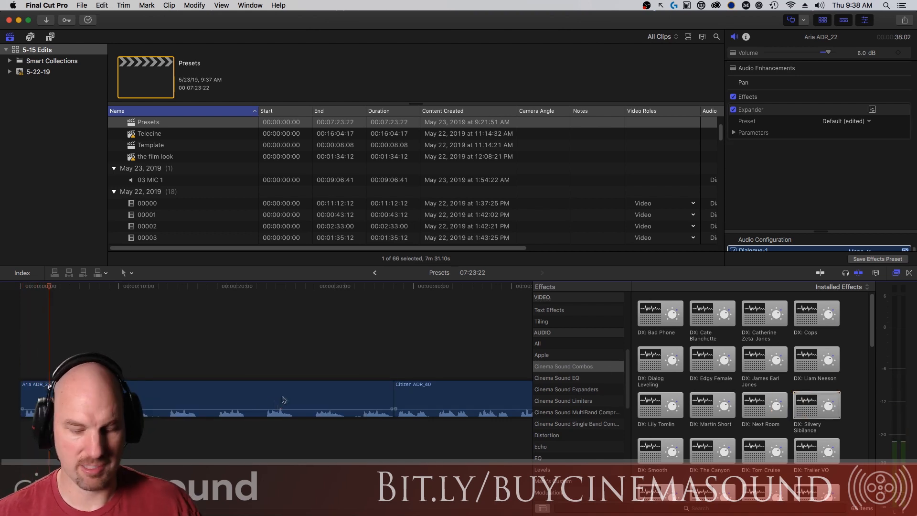
{"action": "key", "text": "Home"}
{"action": "key", "text": "space"}
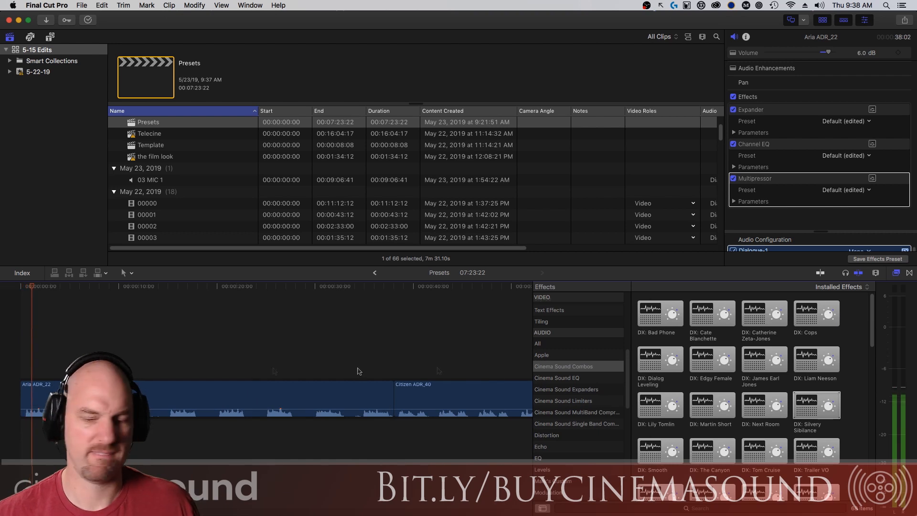
{"action": "left_click", "coordinate": [872, 178]}
Move the Multipressor window higher, replay the dialogue, then close the window.
{"action": "left_click_drag", "start_coordinate": [414, 223], "coordinate": [411, 79]}
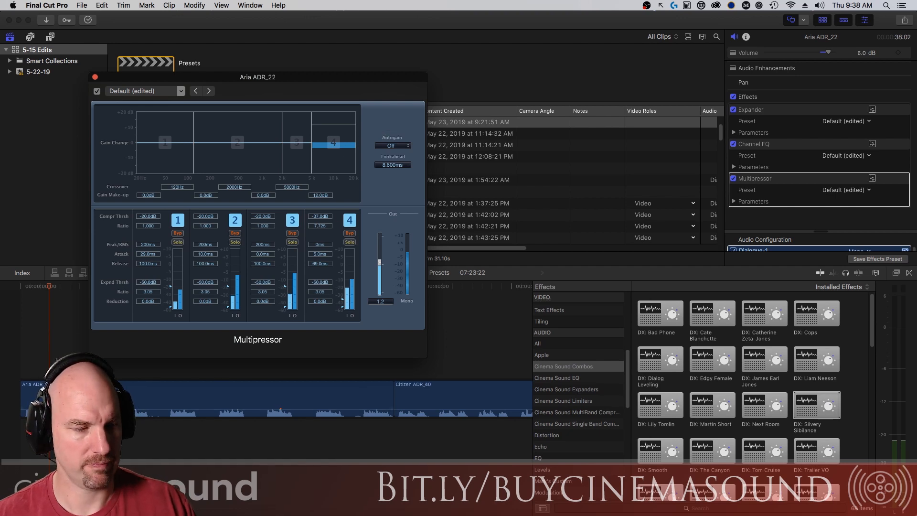
{"action": "left_click", "coordinate": [22, 361]}
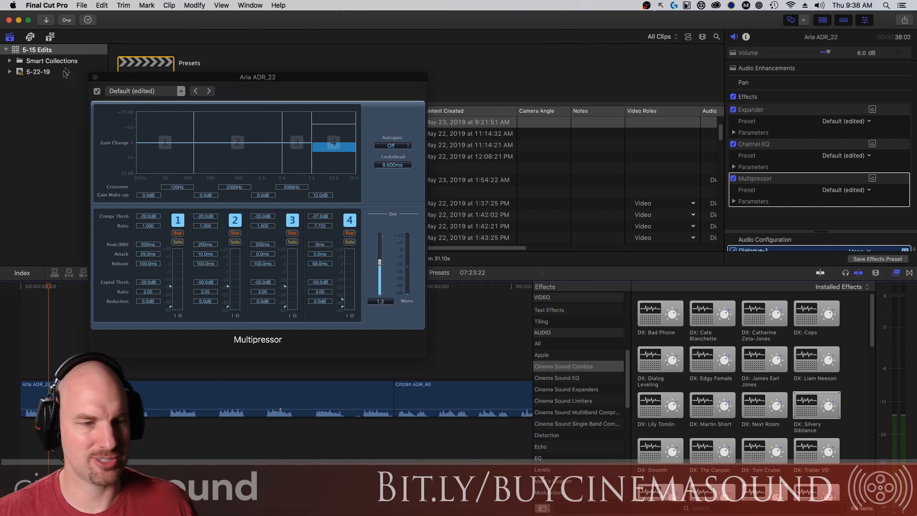
{"action": "left_click", "coordinate": [94, 76]}
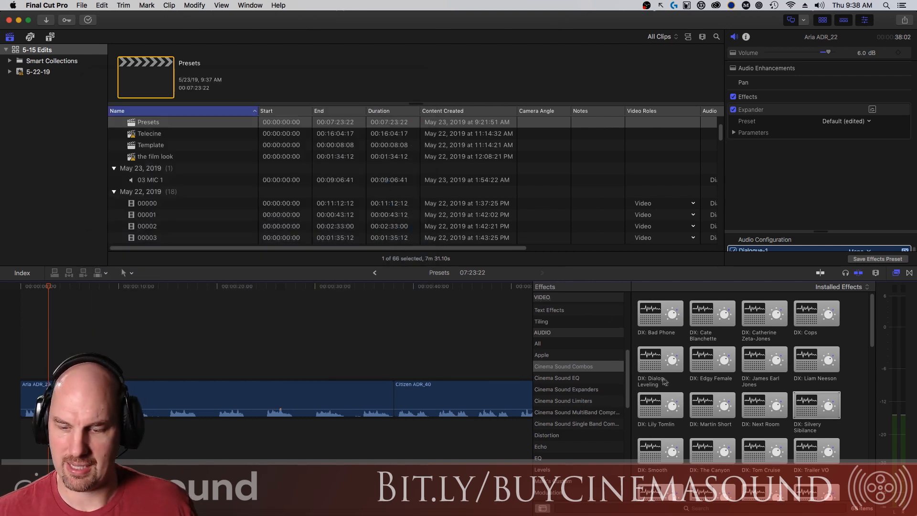
{"action": "left_click_drag", "start_coordinate": [727, 470], "coordinate": [290, 409]}
{"action": "key", "text": "space"}
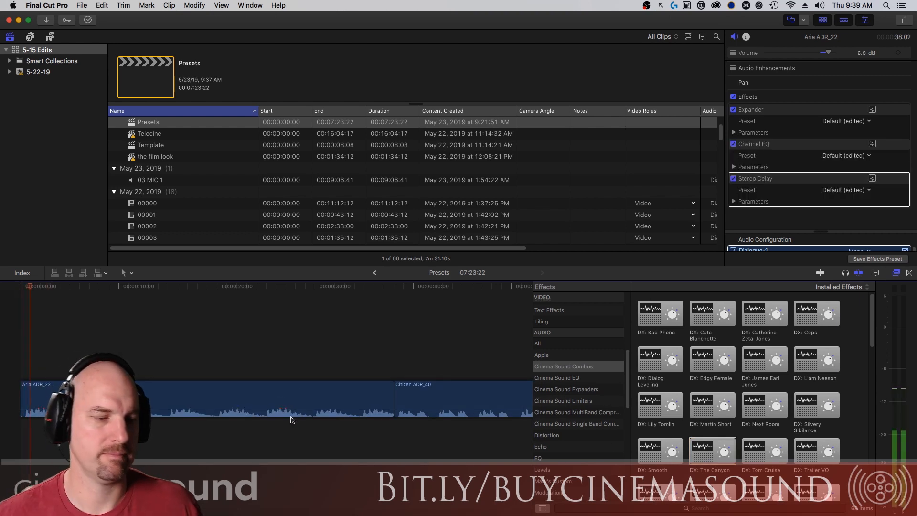
{"action": "scroll", "coordinate": [840, 335], "scroll_direction": "down", "scroll_amount": 3}
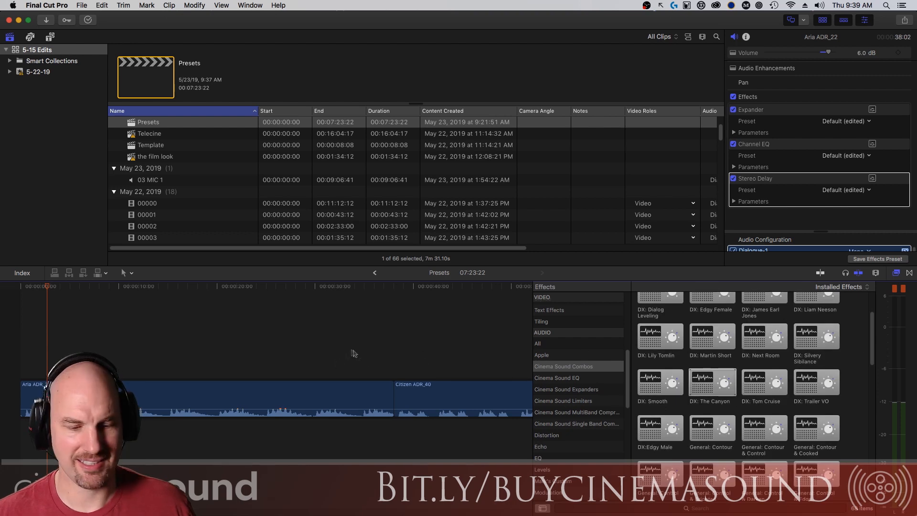
{"action": "left_click_drag", "start_coordinate": [660, 382], "coordinate": [359, 413]}
{"action": "key", "text": "space"}
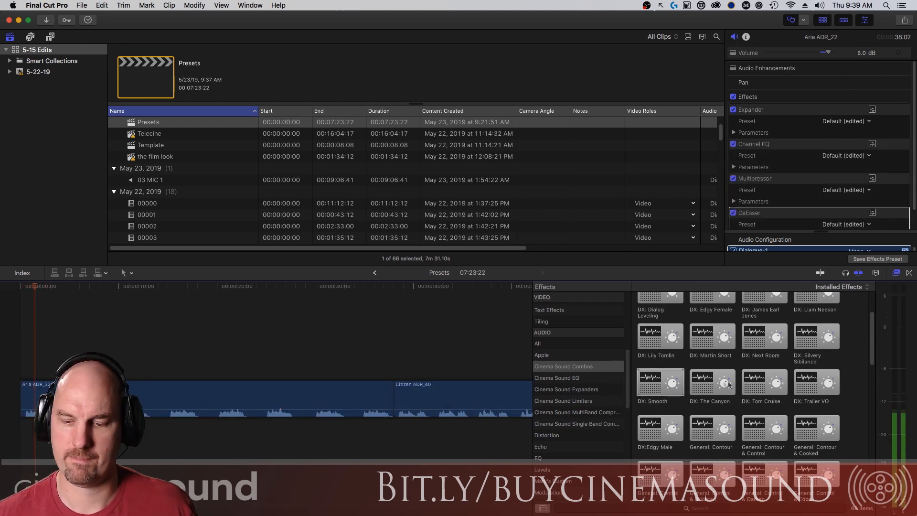
{"action": "key", "text": "space"}
{"action": "key", "text": "super+z"}
{"action": "left_click_drag", "start_coordinate": [766, 383], "coordinate": [237, 411]}
{"action": "key", "text": "super+space"}
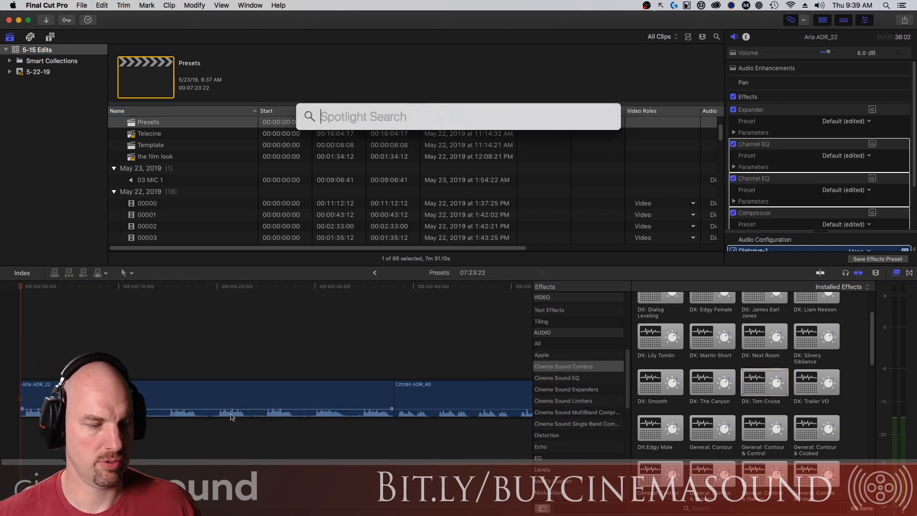
{"action": "key", "text": "Escape"}
{"action": "key", "text": "space"}
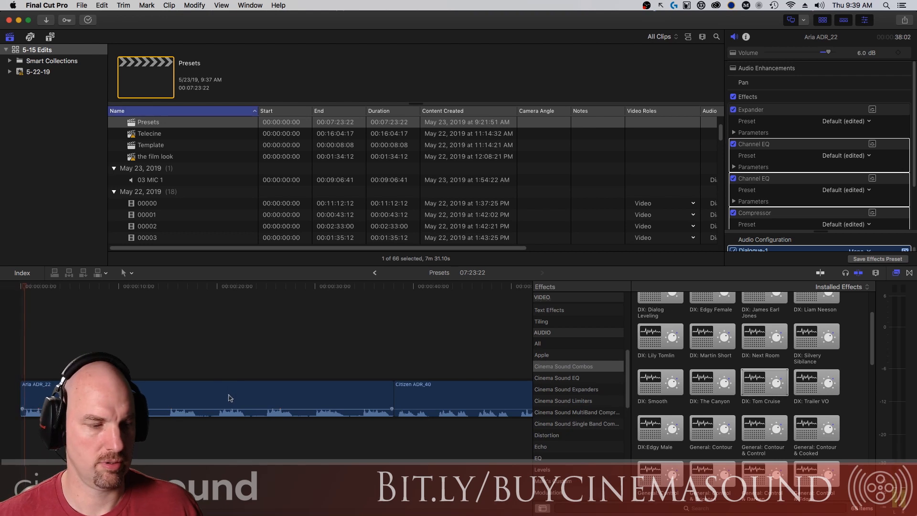
{"action": "key", "text": "space"}
{"action": "key", "text": "super+z"}
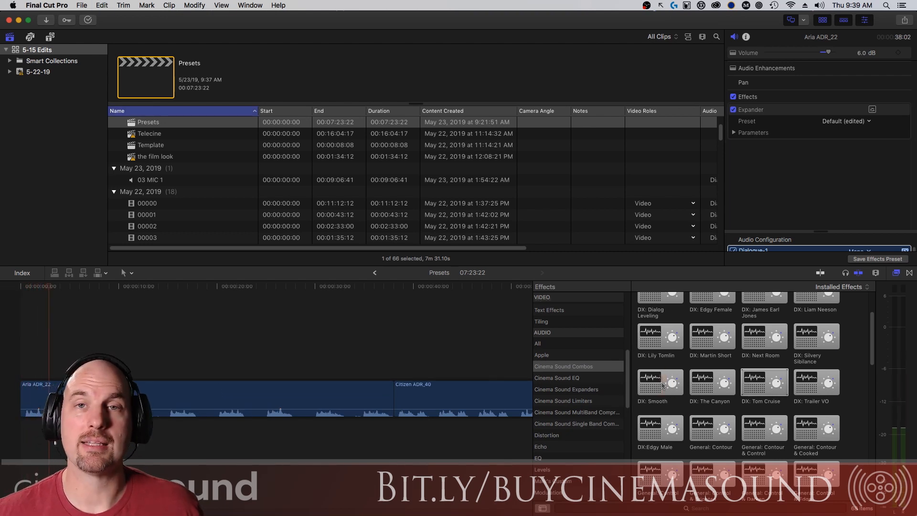
{"action": "key", "text": "super+2"}
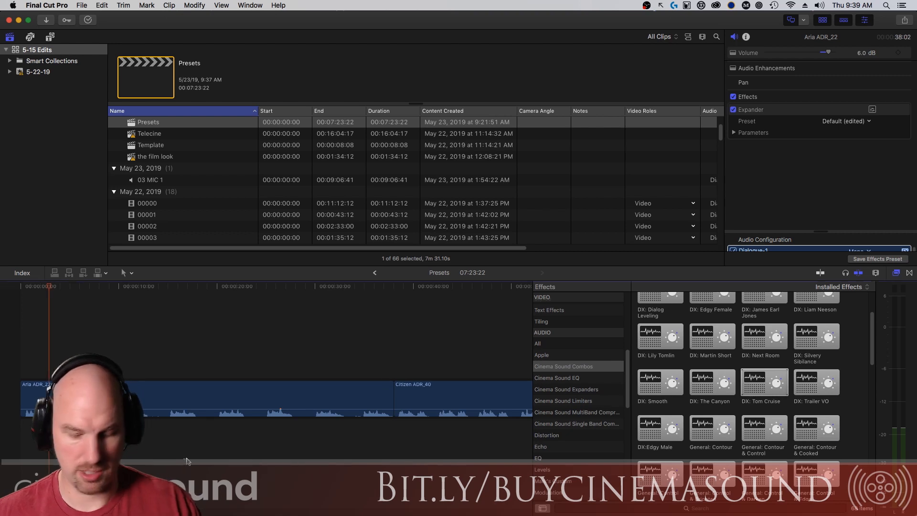
{"action": "key", "text": "Down"}
{"action": "key", "text": "Down"}
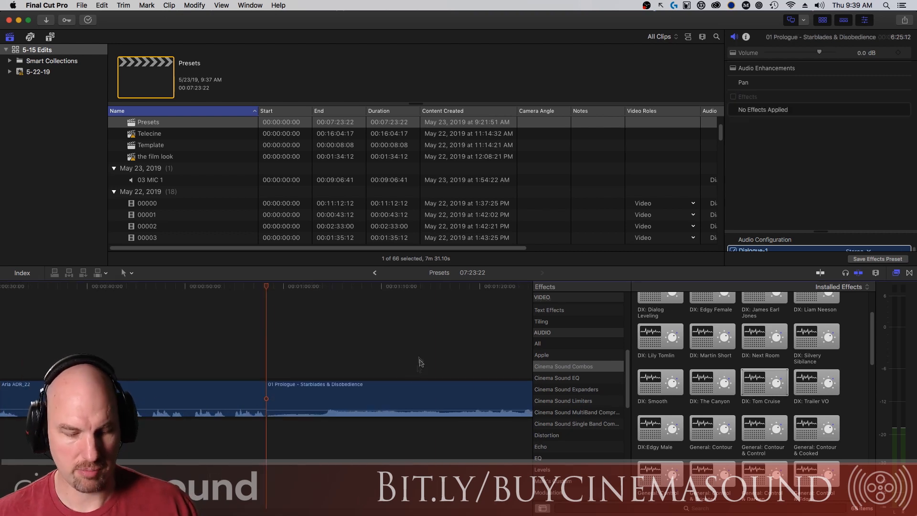
Fit the whole timeline in view and play the 01 Prologue music clip.
{"action": "key", "text": "shift+z"}
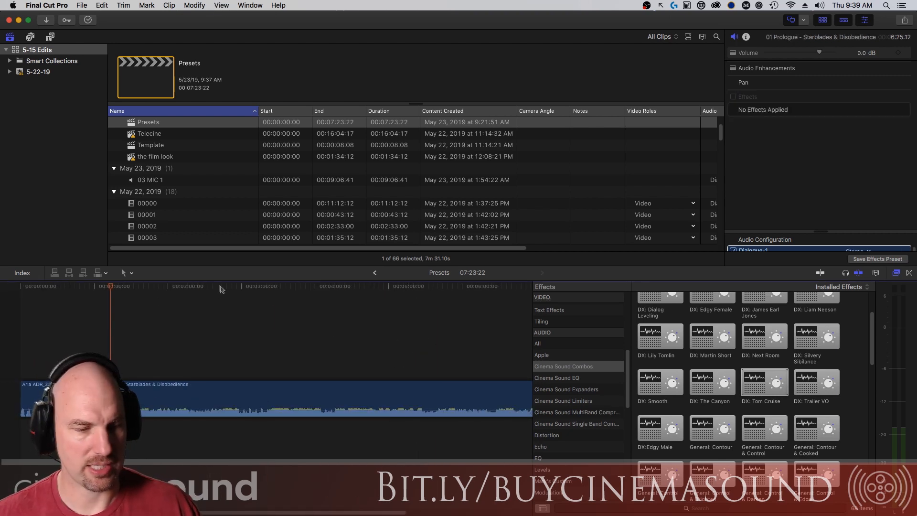
{"action": "key", "text": "space"}
{"action": "left_click", "coordinate": [201, 287]}
{"action": "key", "text": "space"}
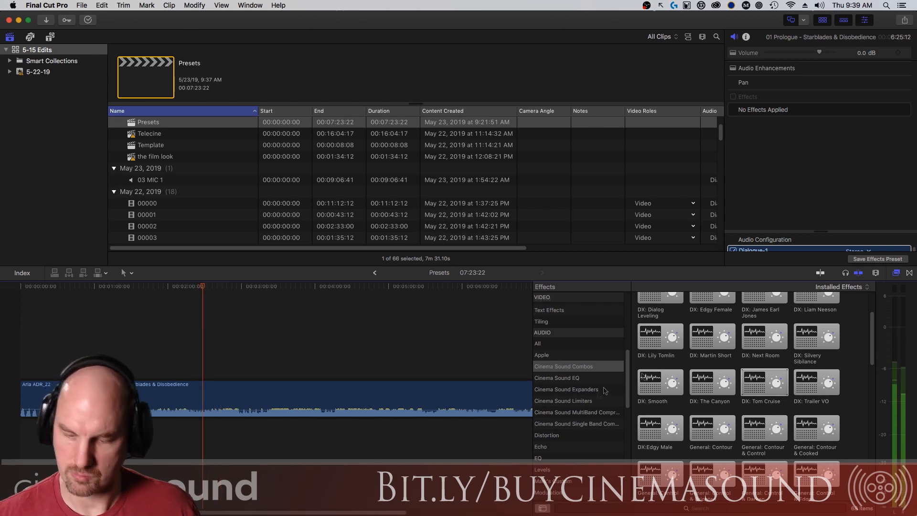
{"action": "scroll", "coordinate": [878, 353], "scroll_direction": "down", "scroll_amount": 3}
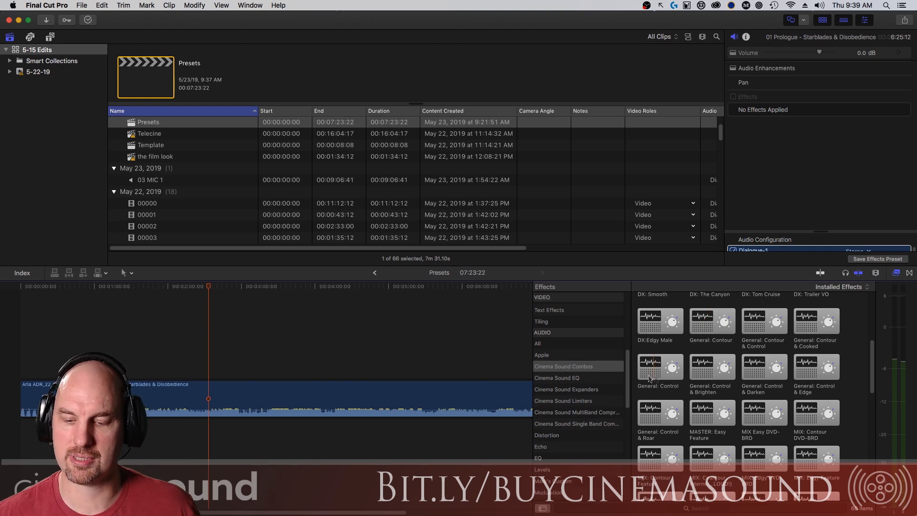
{"action": "left_click_drag", "start_coordinate": [209, 290], "coordinate": [207, 289]}
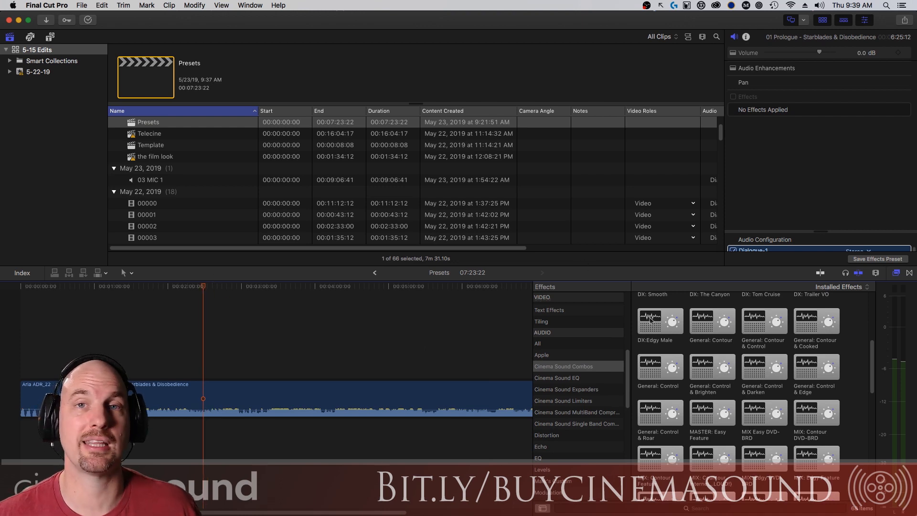
Swap General: Contour for General: Contour & Control on 01 Prologue and view its Multipressor settings.
{"action": "double_click", "coordinate": [722, 310]}
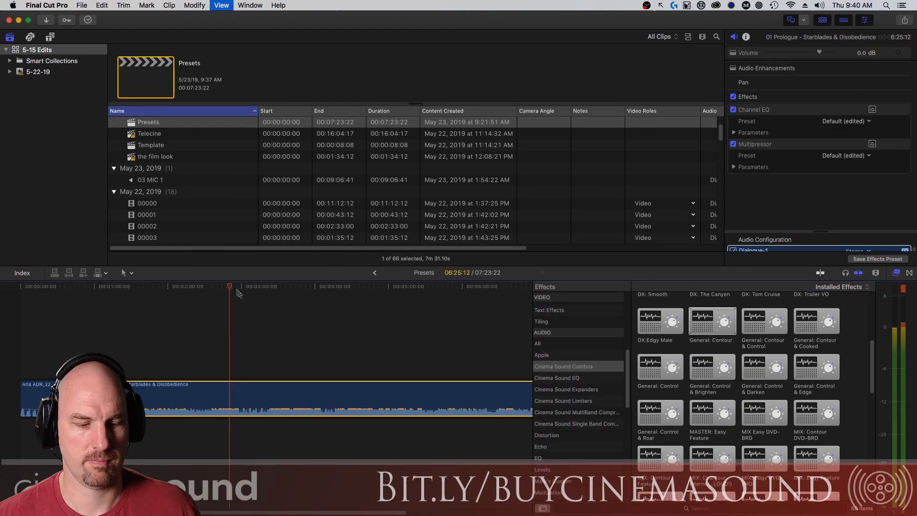
{"action": "left_click", "coordinate": [232, 299]}
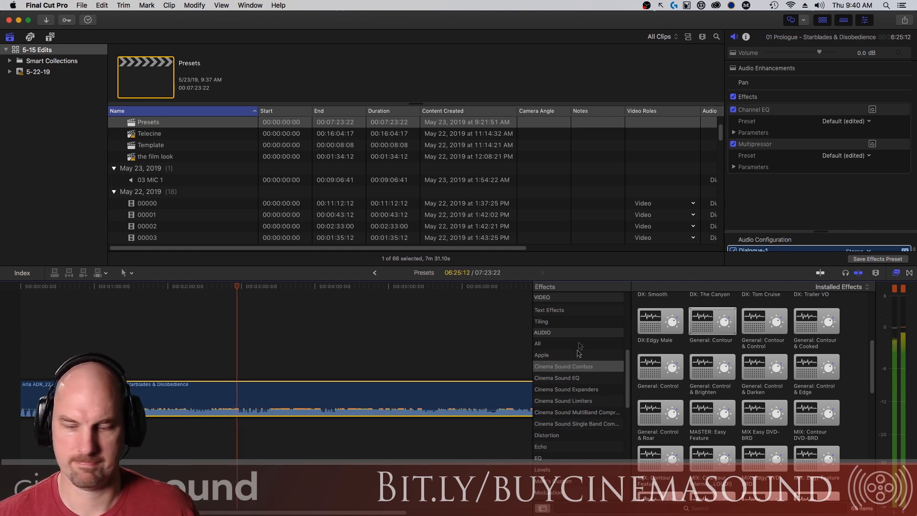
{"action": "key", "text": "super+z"}
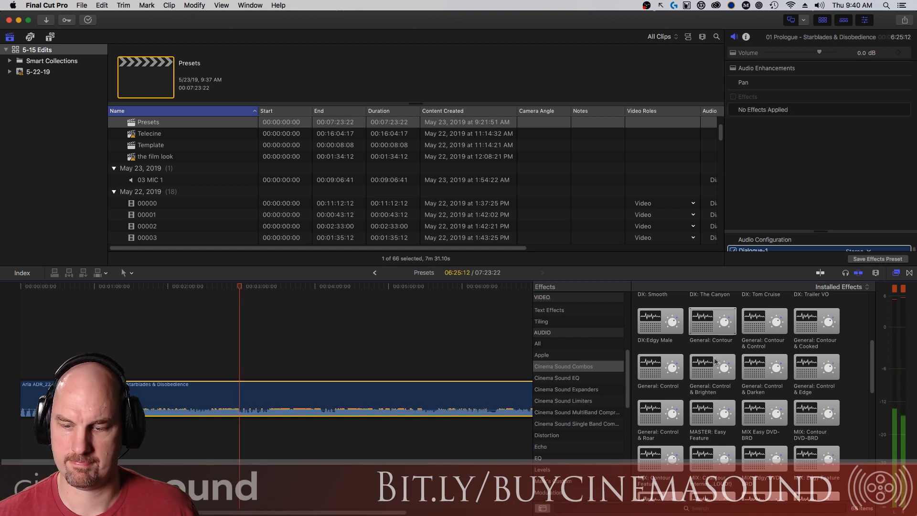
{"action": "left_click_drag", "start_coordinate": [764, 321], "coordinate": [361, 418]}
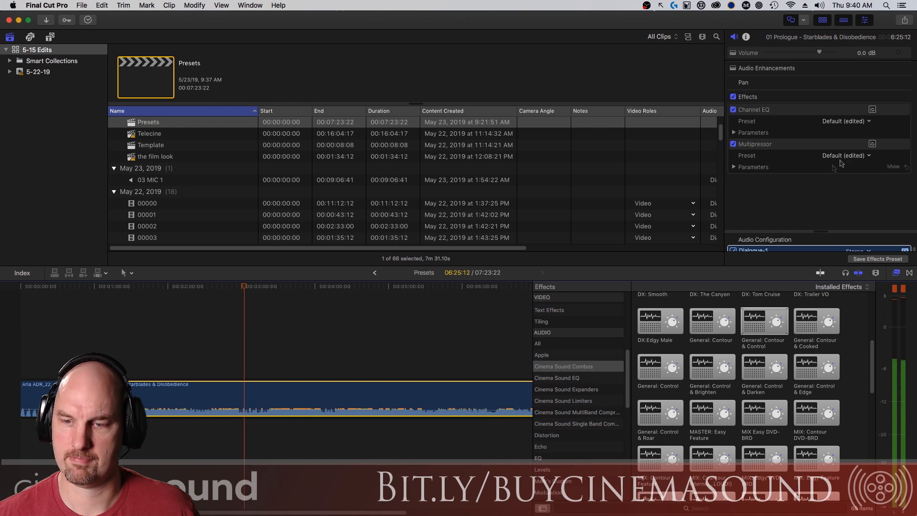
{"action": "left_click", "coordinate": [872, 144]}
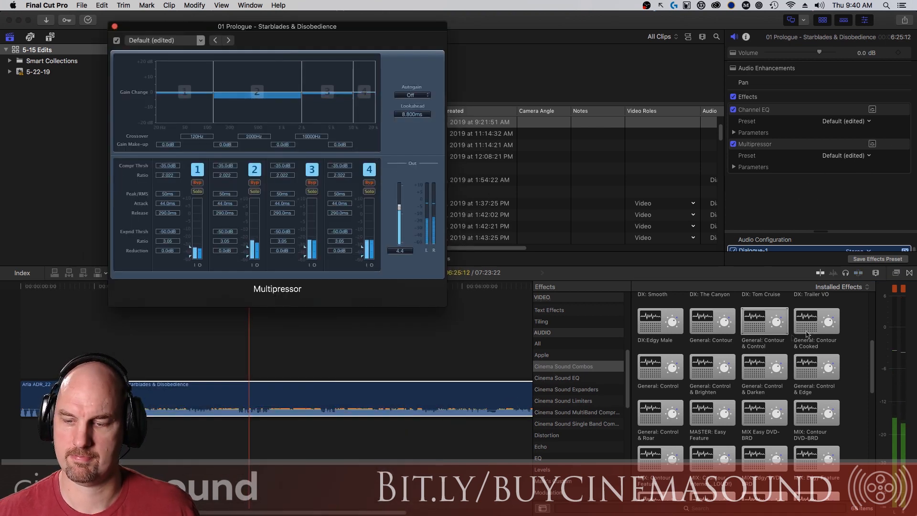
Apply General: Control to the music clip, inspect its Multipressor and Channel EQ, then undo it.
{"action": "left_click_drag", "start_coordinate": [666, 379], "coordinate": [352, 406]}
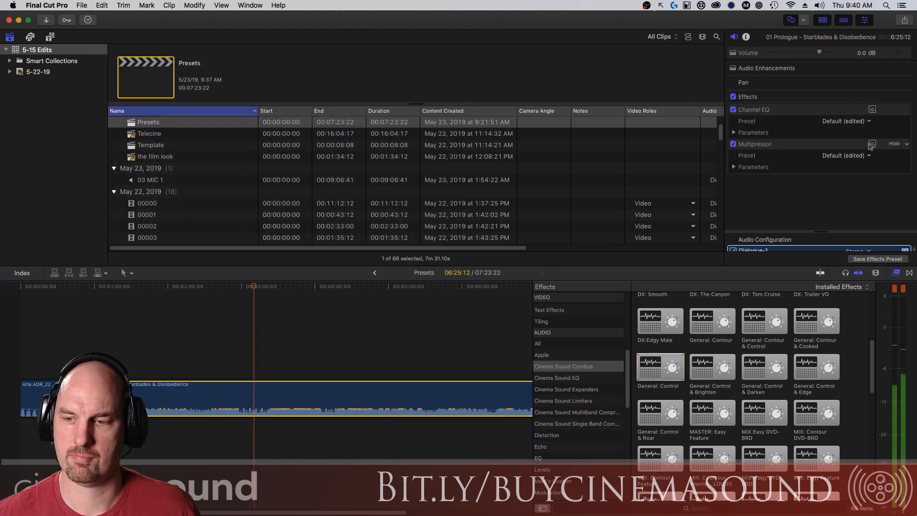
{"action": "left_click", "coordinate": [871, 143]}
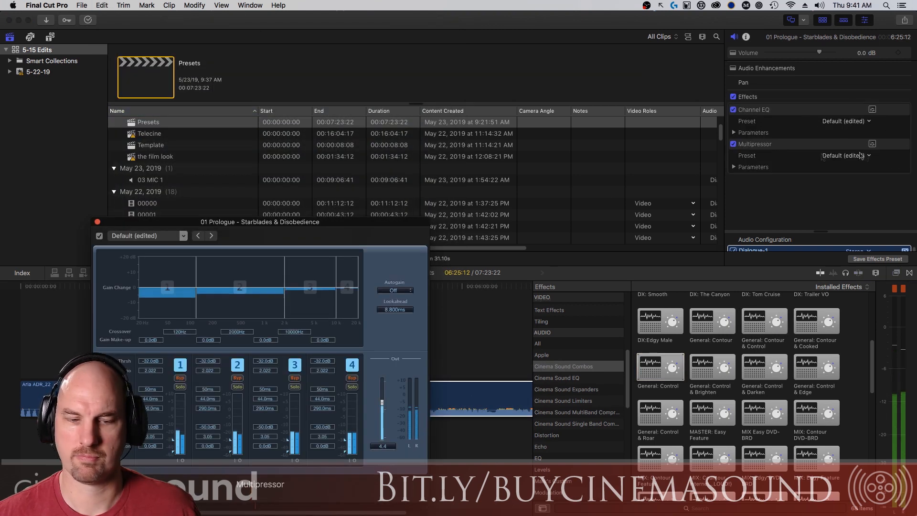
{"action": "left_click", "coordinate": [871, 110]}
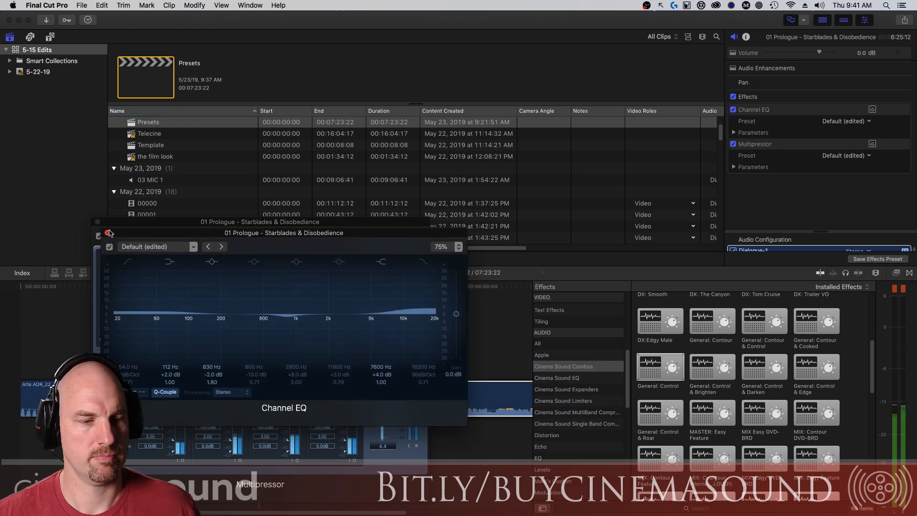
{"action": "left_click", "coordinate": [107, 233]}
{"action": "left_click", "coordinate": [98, 222]}
{"action": "key", "text": "super+z"}
Try General Control & Brighten, Darken, Edge, Roar, Contour & Cooked, and MASTER: Easy Feature.
{"action": "left_click_drag", "start_coordinate": [710, 375], "coordinate": [367, 383]}
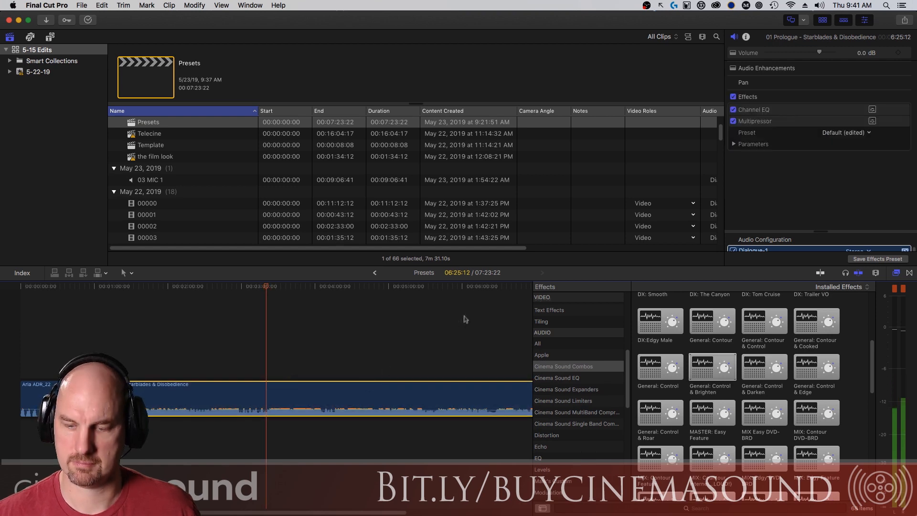
{"action": "left_click_drag", "start_coordinate": [776, 367], "coordinate": [382, 403]}
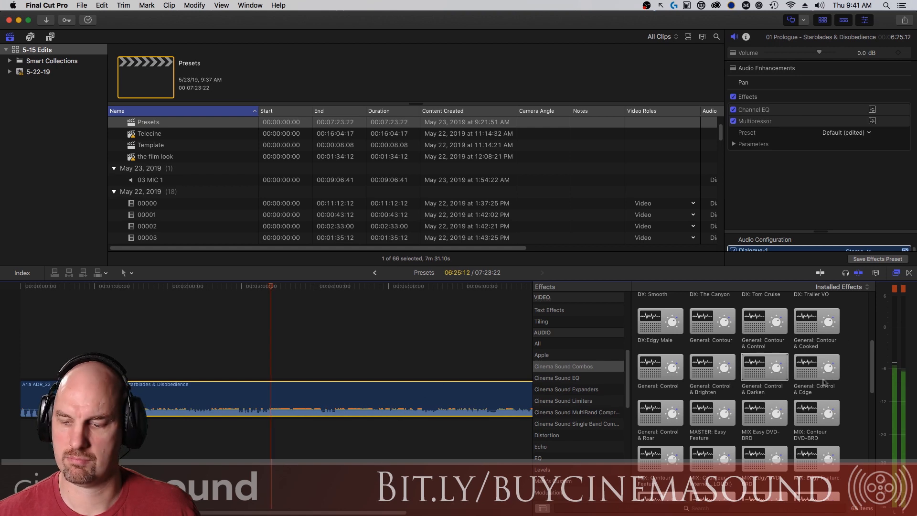
{"action": "left_click_drag", "start_coordinate": [815, 377], "coordinate": [372, 401]}
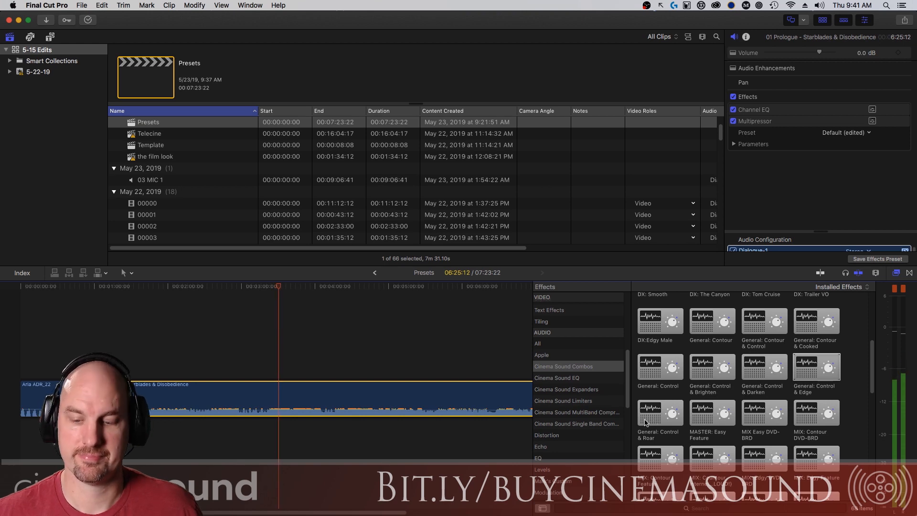
{"action": "left_click_drag", "start_coordinate": [645, 420], "coordinate": [352, 409]}
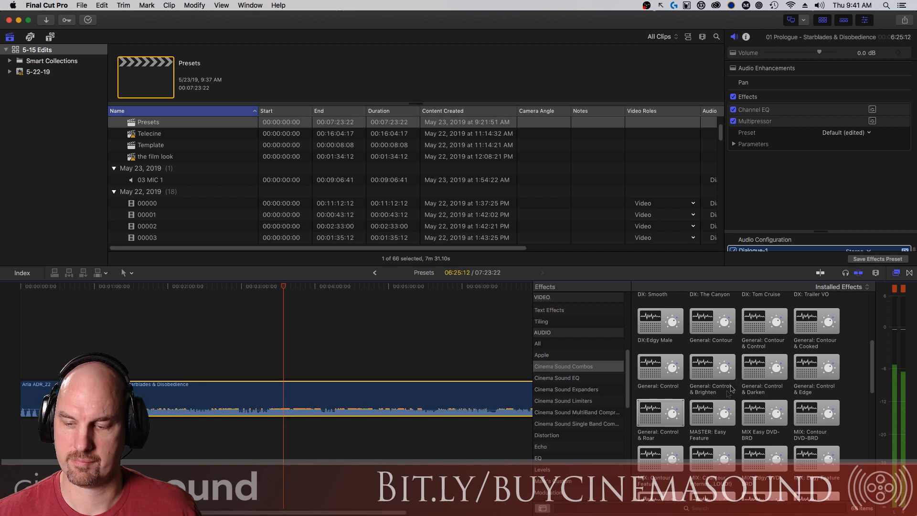
{"action": "left_click_drag", "start_coordinate": [817, 321], "coordinate": [311, 386]}
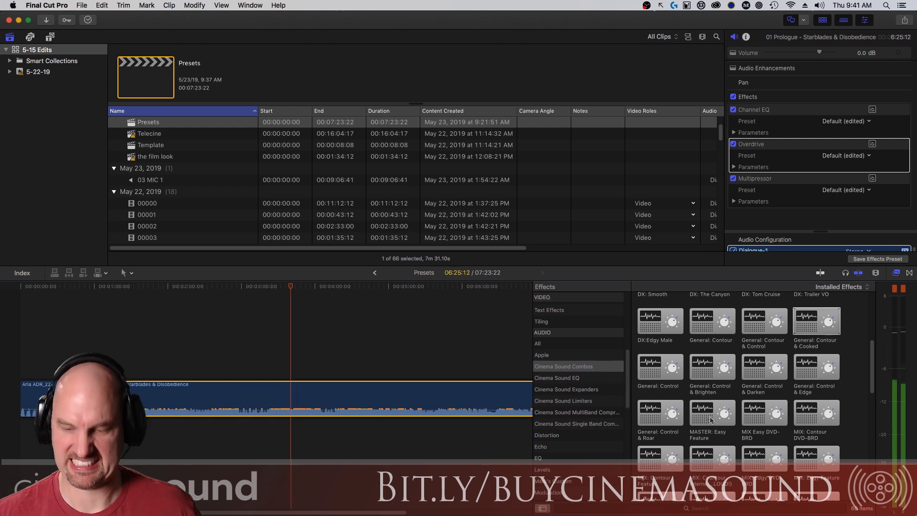
{"action": "left_click_drag", "start_coordinate": [710, 420], "coordinate": [380, 402]}
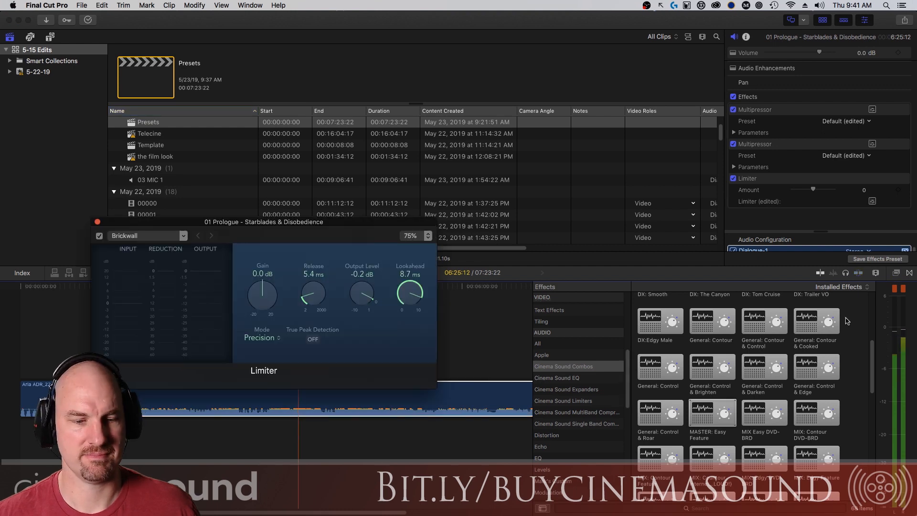
Close the Limiter window, remove the last preset, and apply MIX: Contour DVD-BRD.
{"action": "left_click", "coordinate": [97, 222]}
{"action": "key", "text": "super+alt+x"}
{"action": "left_click_drag", "start_coordinate": [817, 419], "coordinate": [391, 401]}
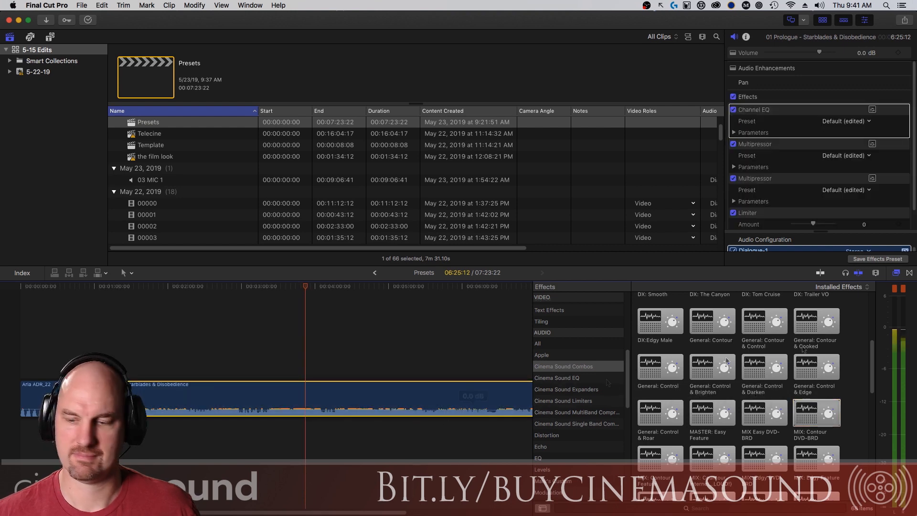
Remove MIX: Contour DVD-BRD, audition MIX: Silvery Feature on the music clip, then undo it.
{"action": "scroll", "coordinate": [712, 390], "scroll_direction": "down", "scroll_amount": 3}
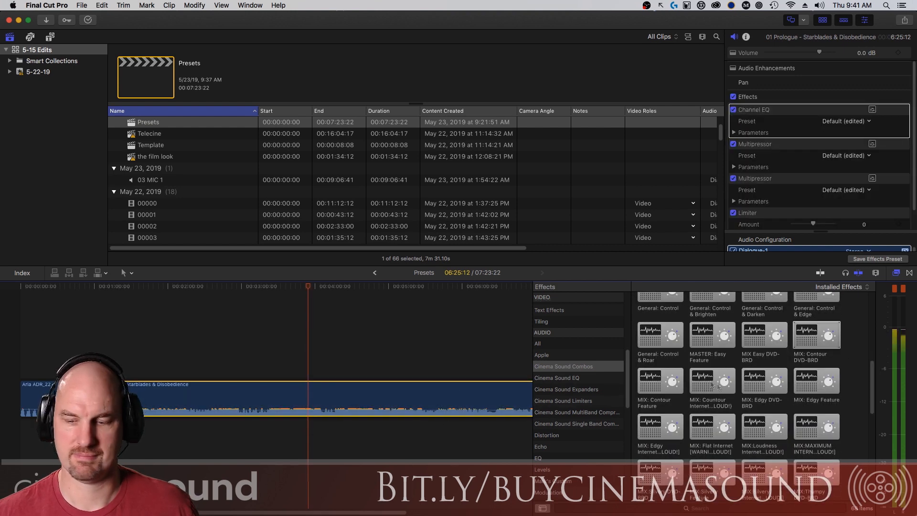
{"action": "key", "text": "super+alt+x"}
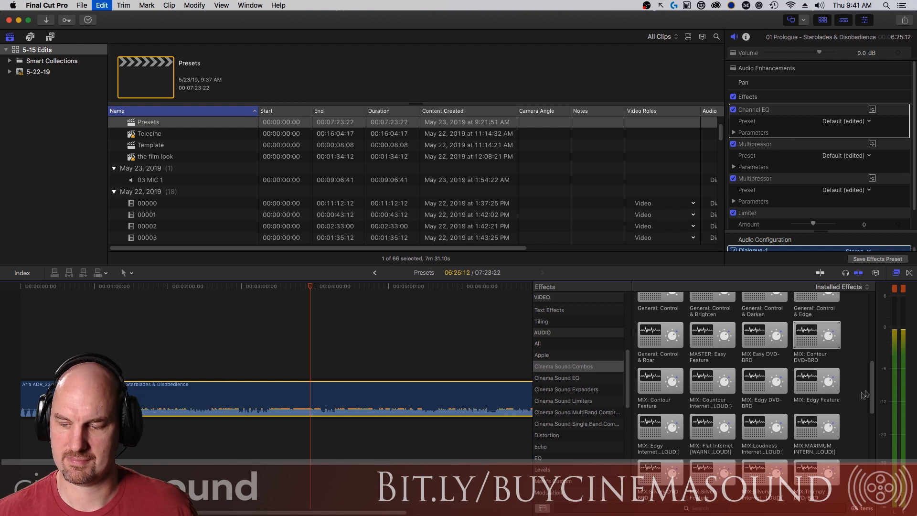
{"action": "scroll", "coordinate": [874, 407], "scroll_direction": "down", "scroll_amount": 3}
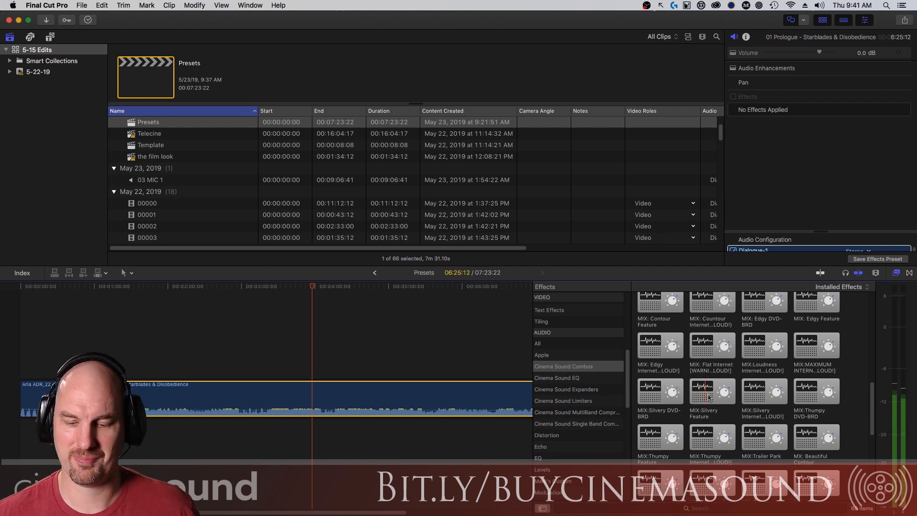
{"action": "left_click_drag", "start_coordinate": [707, 396], "coordinate": [523, 370]}
{"action": "key", "text": "space"}
{"action": "left_click_drag", "start_coordinate": [707, 396], "coordinate": [473, 398]}
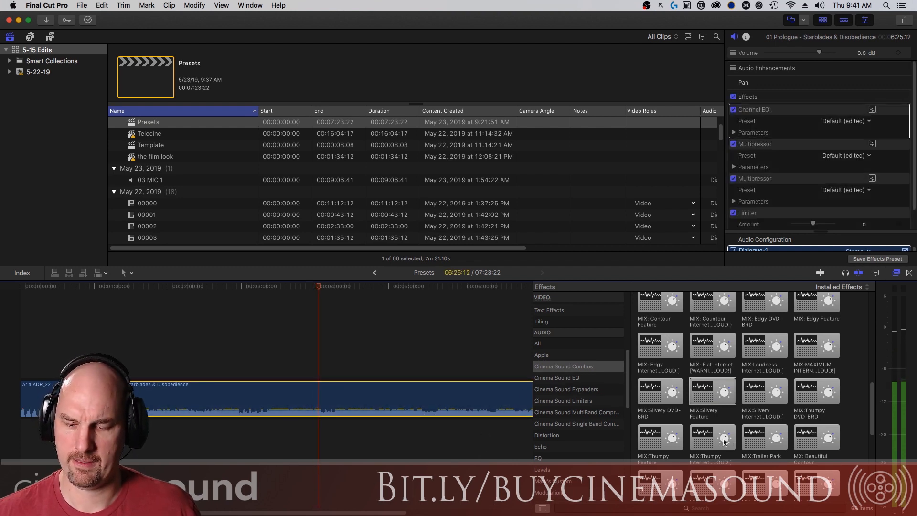
{"action": "key", "text": "super+z"}
Apply MIX: Thumpy Feature to 01 Prologue and replay the passage.
{"action": "left_click_drag", "start_coordinate": [655, 440], "coordinate": [370, 390]}
{"action": "key", "text": "space"}
{"action": "left_click", "coordinate": [296, 288]}
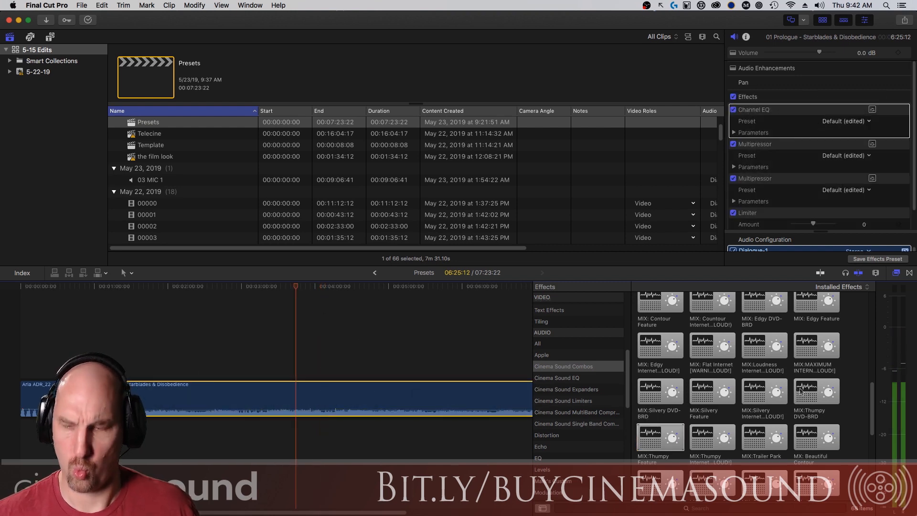
{"action": "left_click_drag", "start_coordinate": [872, 398], "coordinate": [881, 424]}
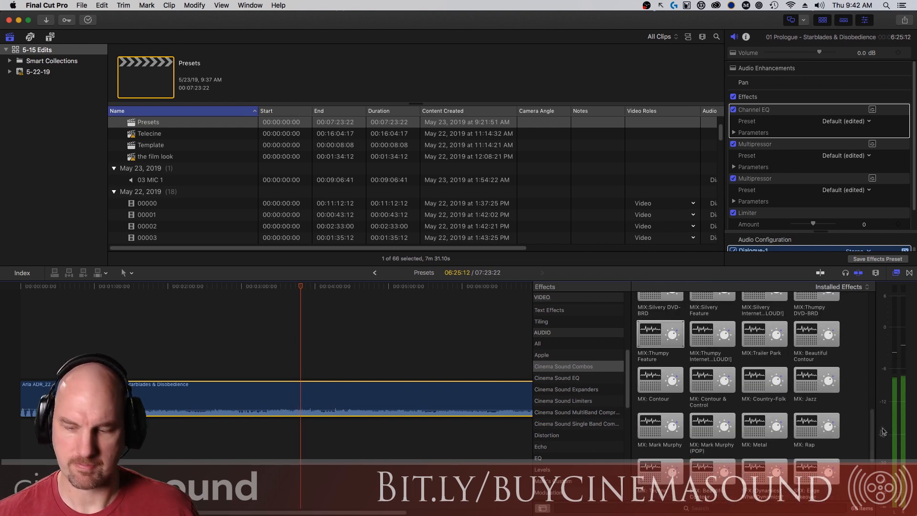
Remove MIX: Thumpy Feature and audition MX: Country-Folk and MX: Jazz on the clip.
{"action": "key", "text": "super+z"}
{"action": "key", "text": "space"}
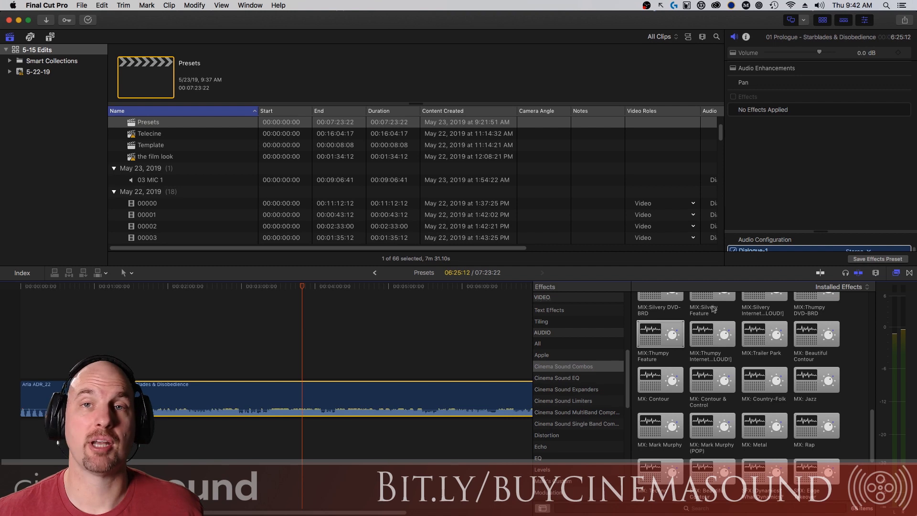
{"action": "left_click_drag", "start_coordinate": [872, 418], "coordinate": [869, 425]}
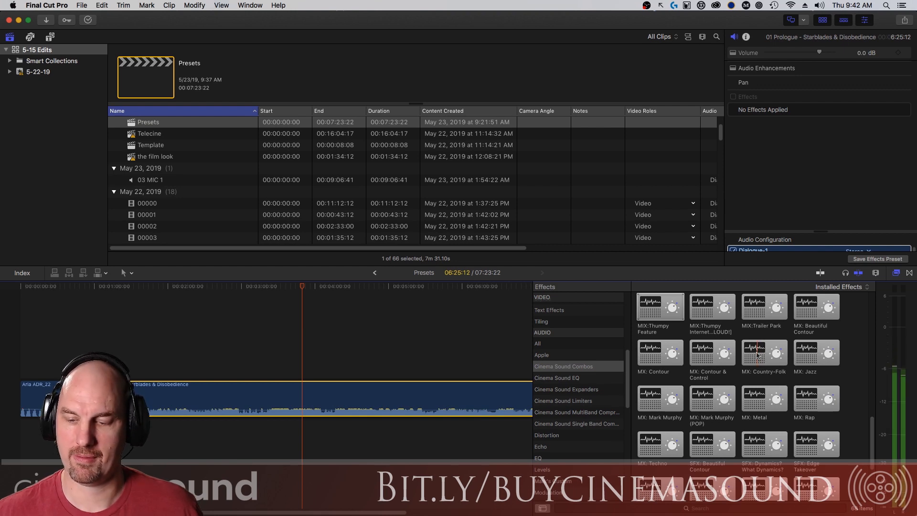
{"action": "left_click_drag", "start_coordinate": [757, 355], "coordinate": [286, 388]}
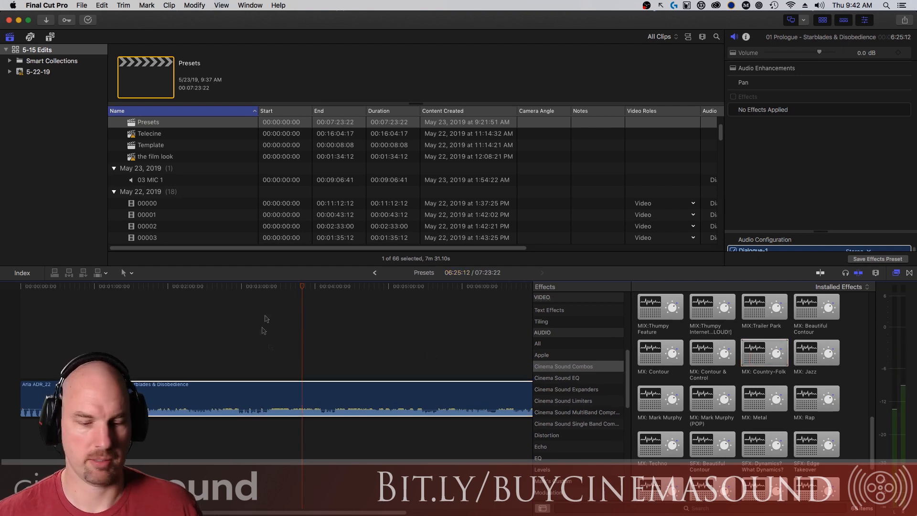
{"action": "left_click", "coordinate": [436, 405]}
{"action": "left_click_drag", "start_coordinate": [435, 405], "coordinate": [435, 405]}
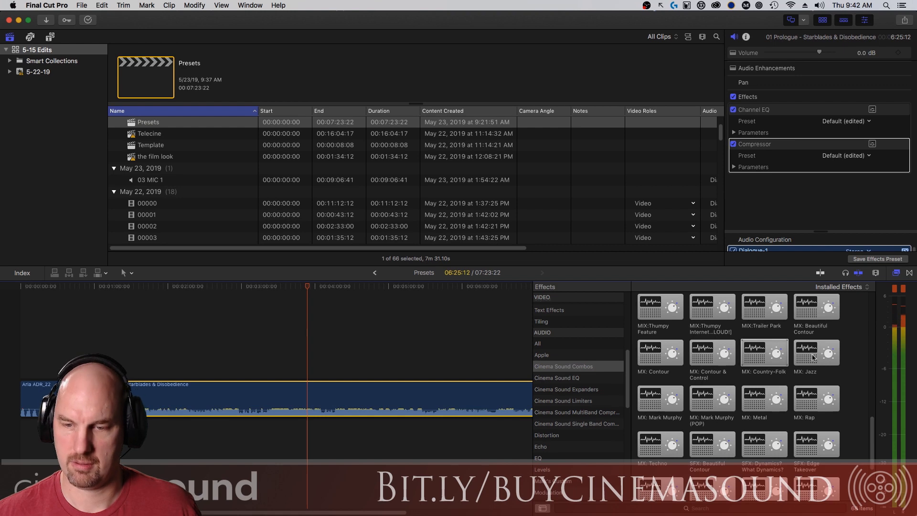
{"action": "left_click_drag", "start_coordinate": [812, 357], "coordinate": [416, 409]}
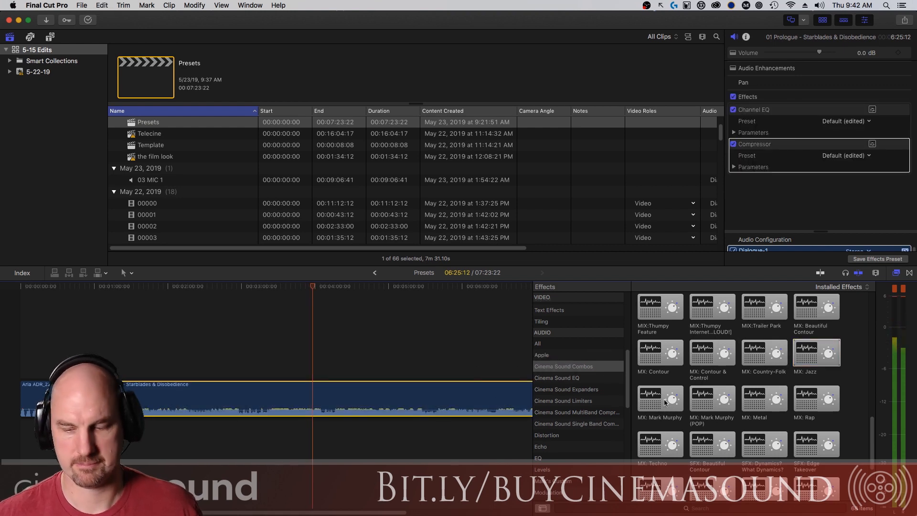
{"action": "key", "text": "super+z"}
Audition and undo MX: Metal, MX: Rap, MX: Mark Murphy and MX: Mark Murphy (POP).
{"action": "left_click_drag", "start_coordinate": [762, 399], "coordinate": [389, 401]}
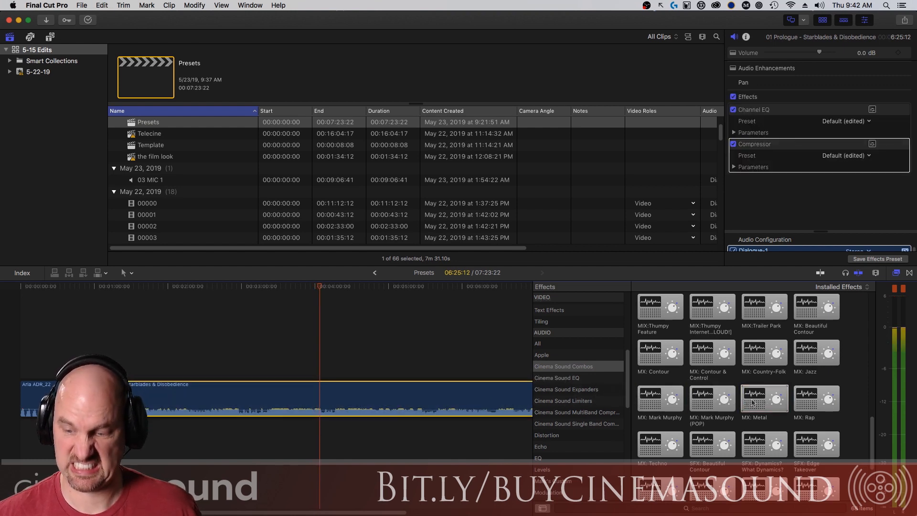
{"action": "key", "text": "super+z"}
{"action": "left_click_drag", "start_coordinate": [813, 404], "coordinate": [475, 397]}
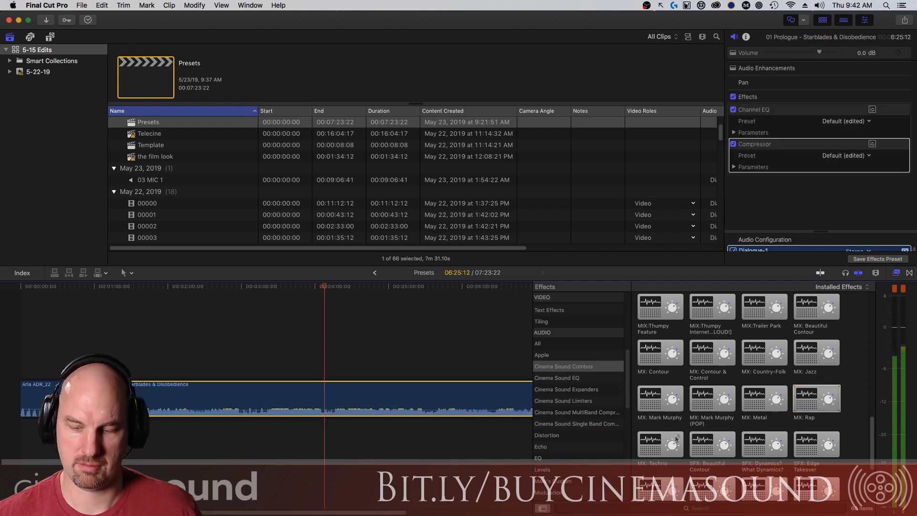
{"action": "key", "text": "super+z"}
{"action": "left_click_drag", "start_coordinate": [662, 408], "coordinate": [476, 415]}
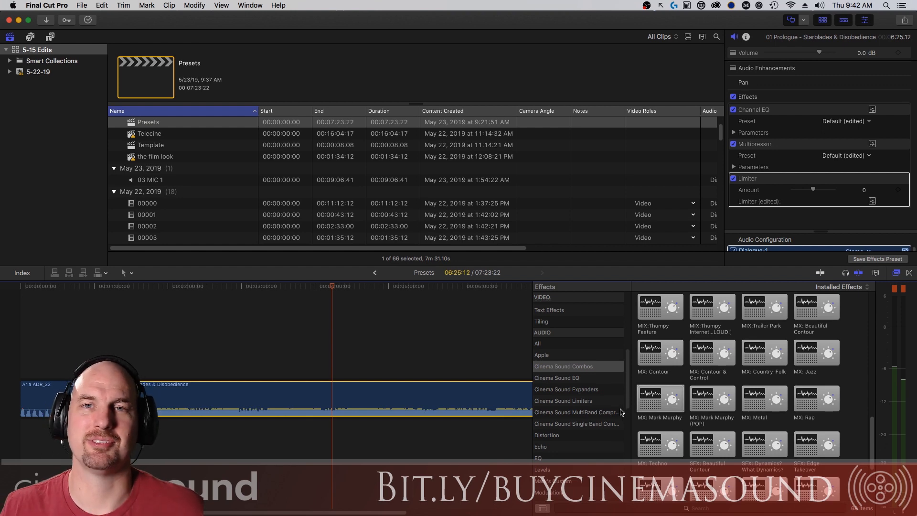
{"action": "key", "text": "super+z"}
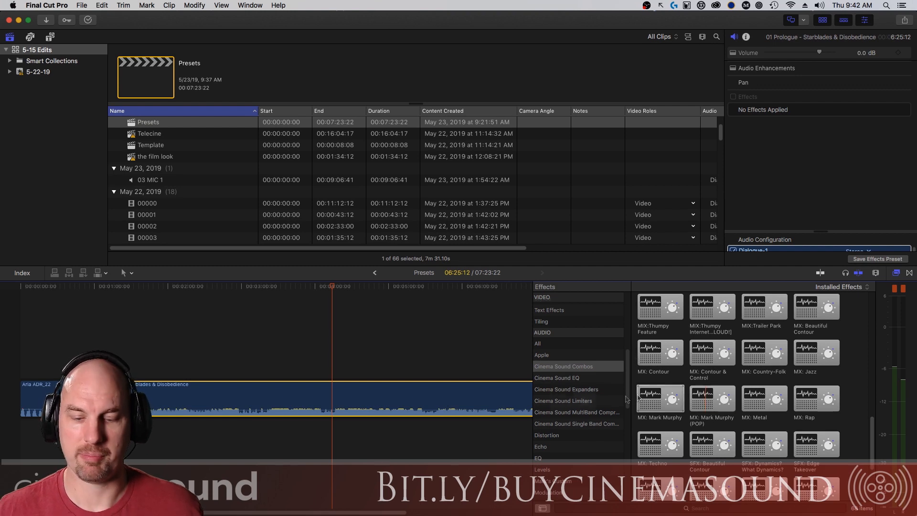
{"action": "left_click_drag", "start_coordinate": [637, 396], "coordinate": [425, 401]}
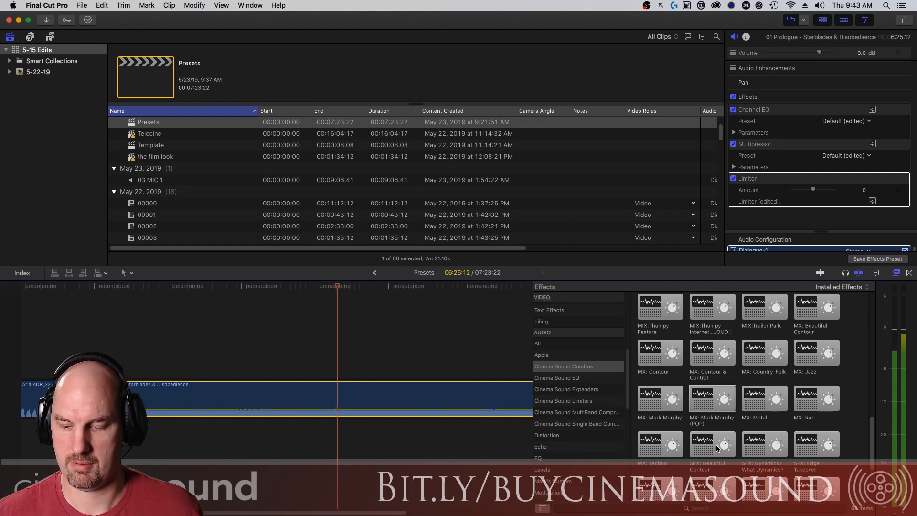
{"action": "key", "text": "space"}
{"action": "key", "text": "super+z"}
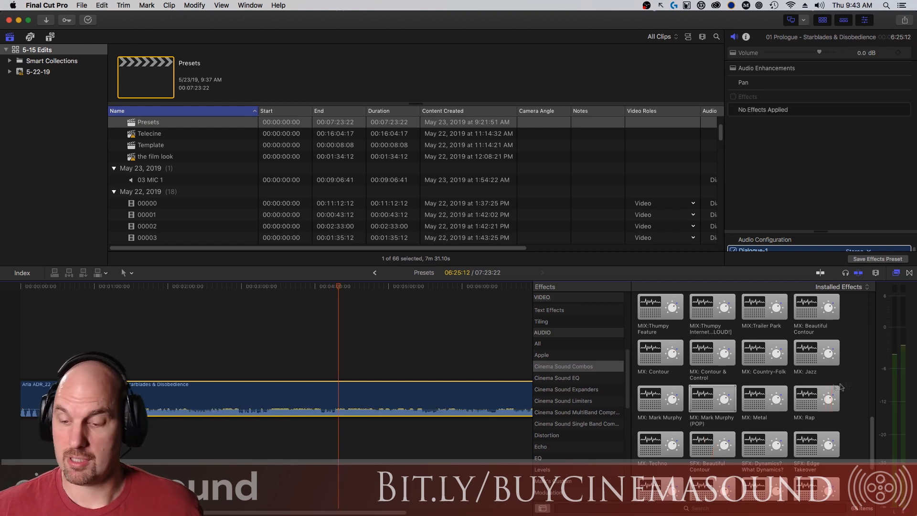
Show the Cinema Sound single-band compressor presets in the Effects browser.
{"action": "left_click_drag", "start_coordinate": [870, 428], "coordinate": [869, 422]}
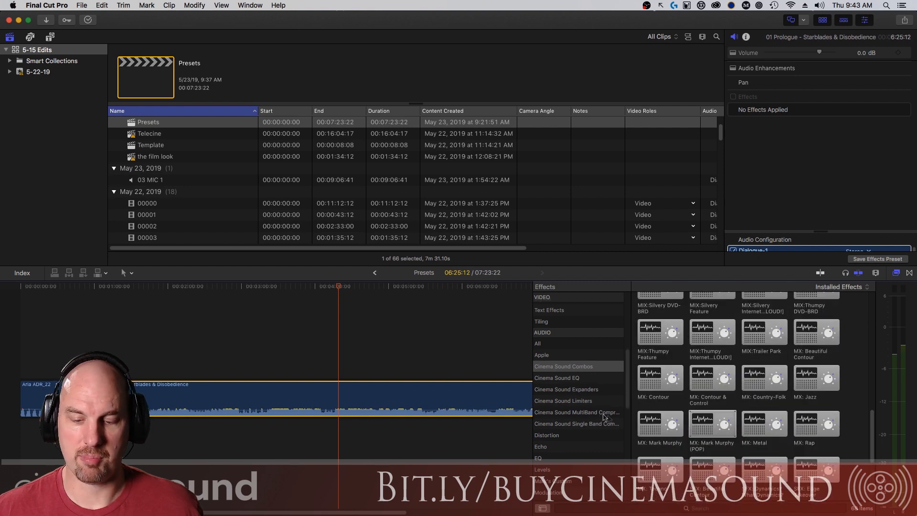
{"action": "left_click", "coordinate": [604, 414]}
{"action": "left_click", "coordinate": [603, 424]}
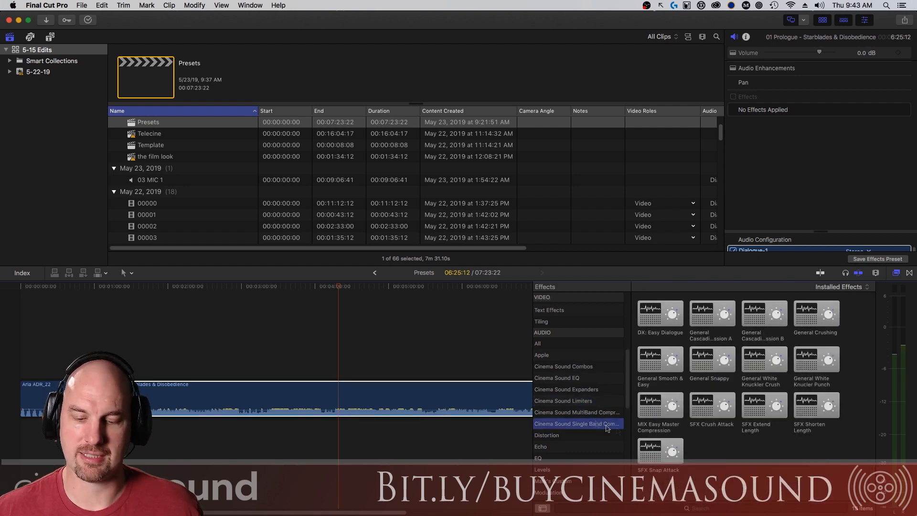
{"action": "mouse_move", "coordinate": [629, 400]}
{"action": "left_mouse_down"}
{"action": "mouse_move", "coordinate": [626, 384]}
{"action": "mouse_move", "coordinate": [616, 391]}
{"action": "left_mouse_up"}
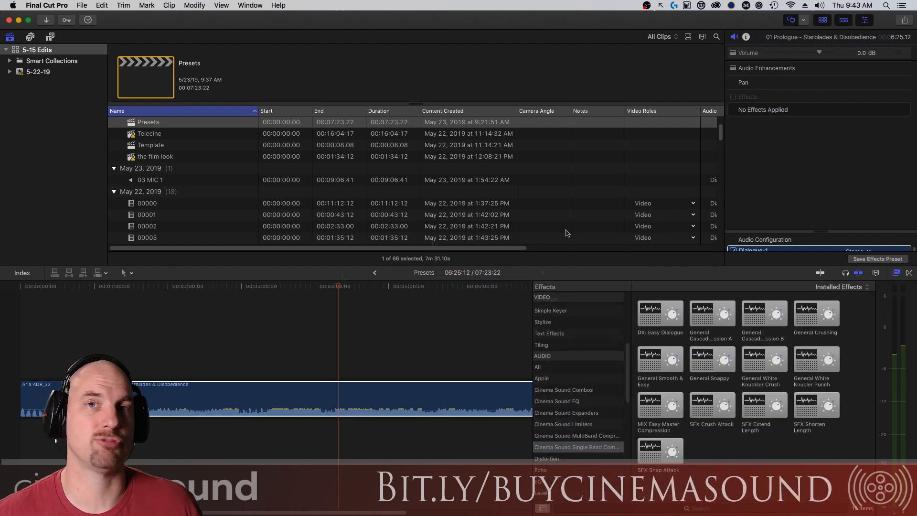